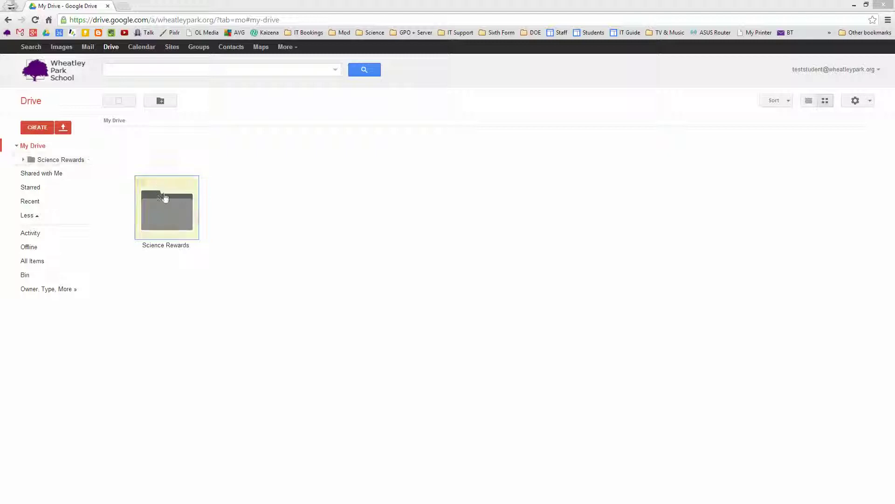
Step: Open the Science Rewards folder and show the CREATE menu's new file types
double_click(167, 221)
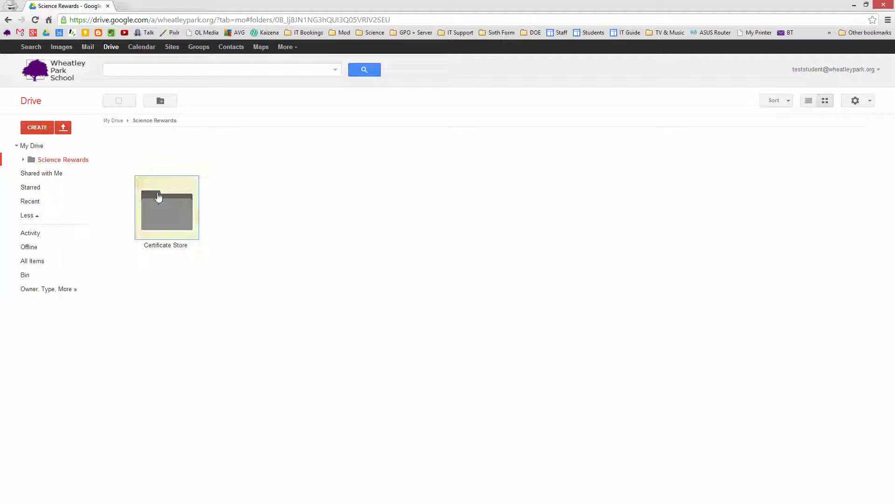
click(36, 127)
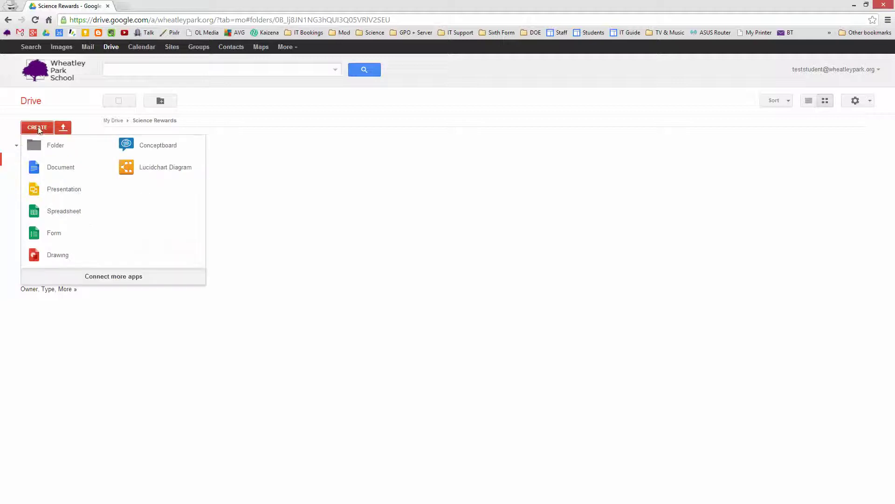
Step: Create a blank document and name it 'Science Certificate Template'
click(51, 173)
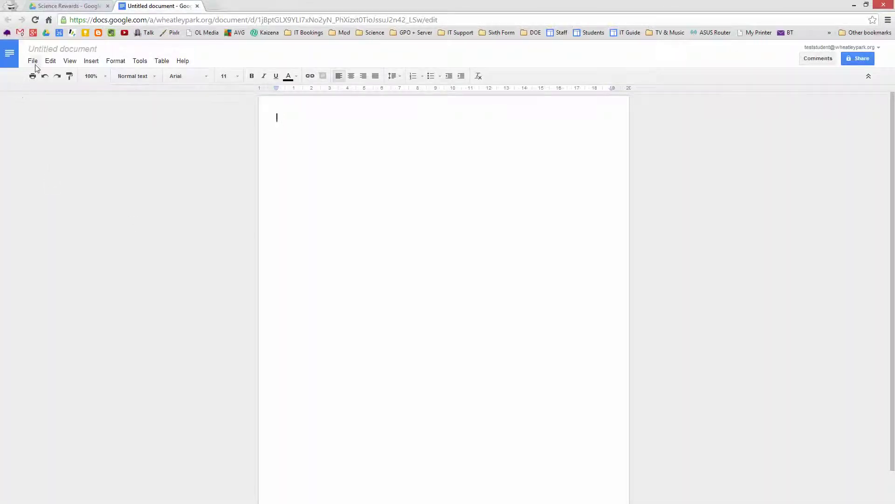
click(57, 51)
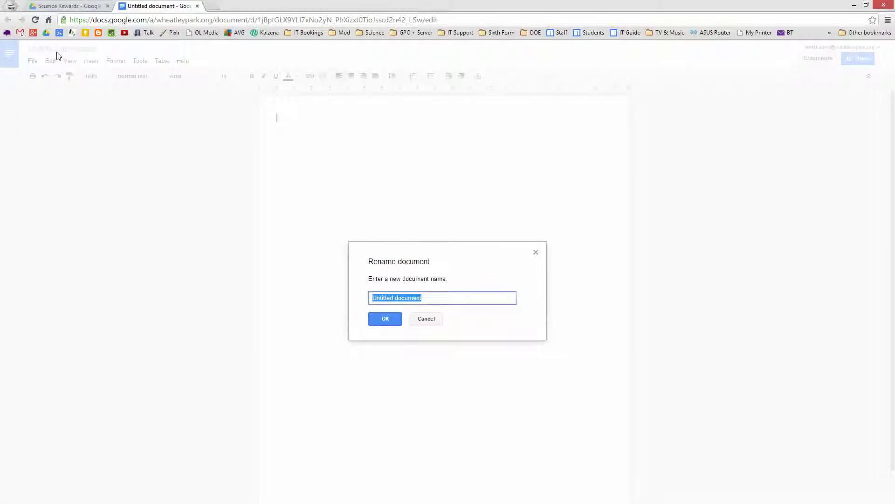
text(Science Certificate Template)
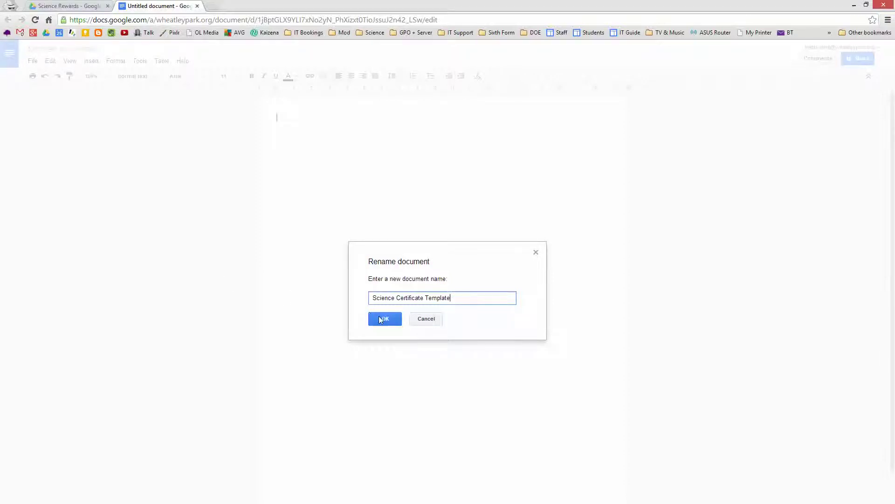
click(381, 319)
Step: Set the page to A5 landscape with 0.5 top, bottom, left and right margins
click(32, 61)
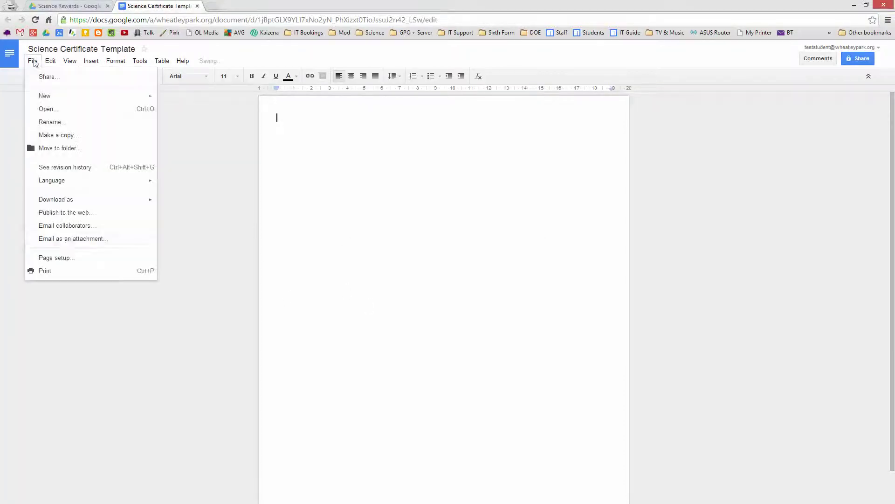
click(69, 257)
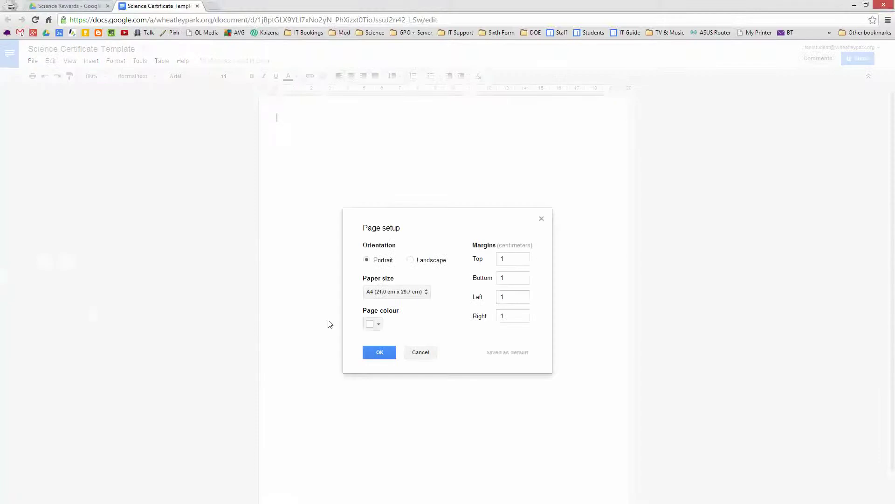
click(399, 297)
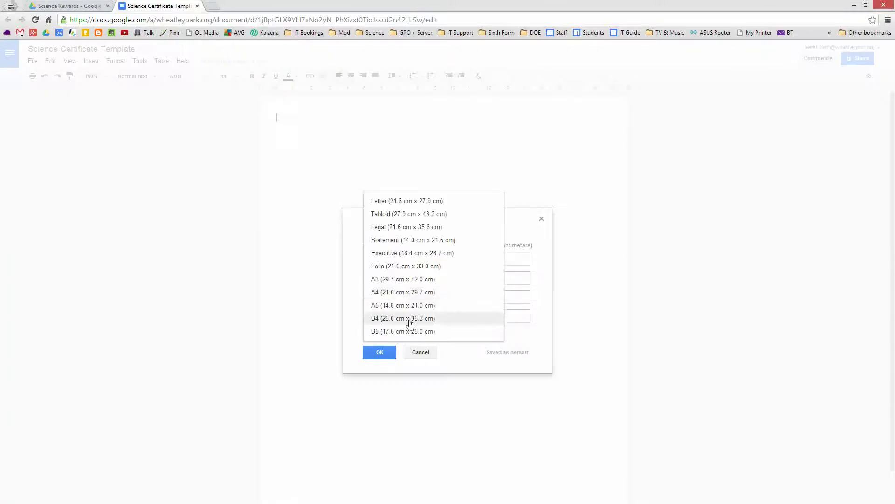
click(405, 309)
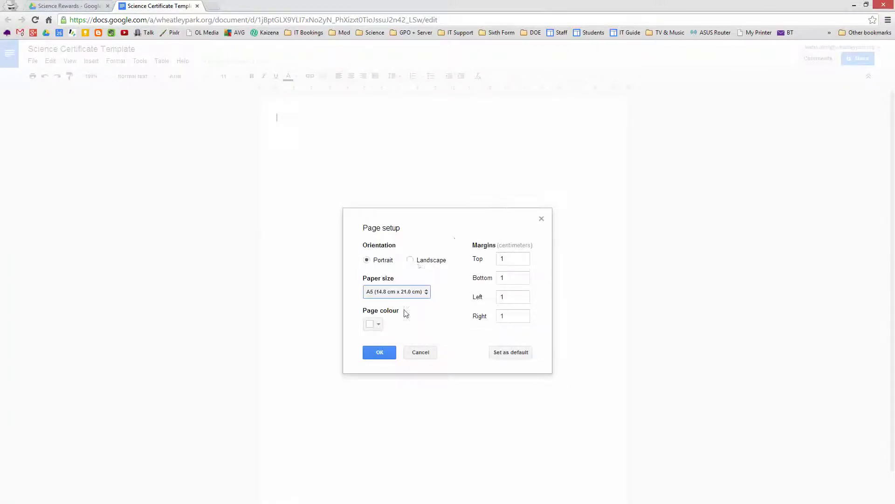
click(411, 261)
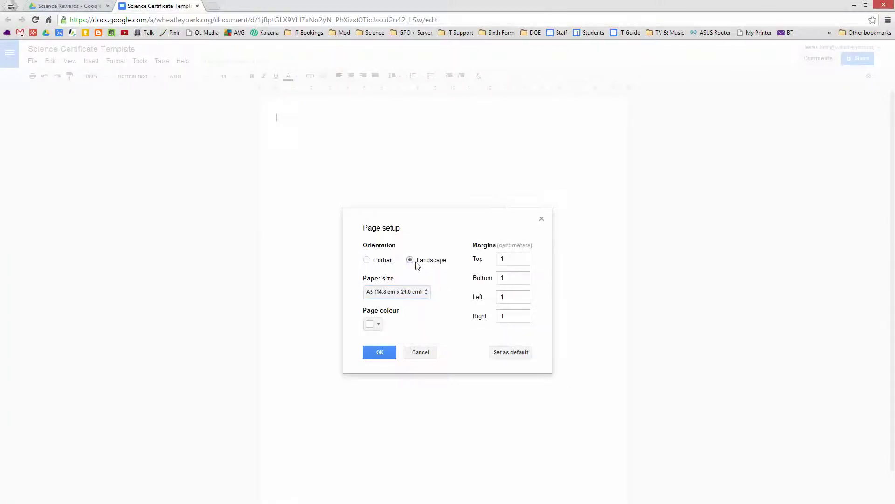
click(516, 257)
key(BackSpace)
text(0.5)
double_click(528, 282)
text(0.5)
key(Tab)
text(0.5)
key(Tab)
text(0.5)
click(379, 353)
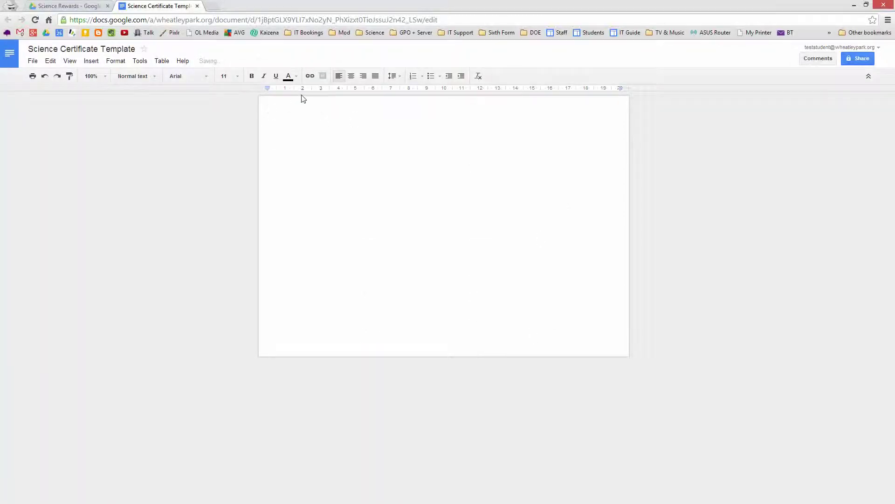
Step: Insert a 1x1 table at the top of the page
click(162, 61)
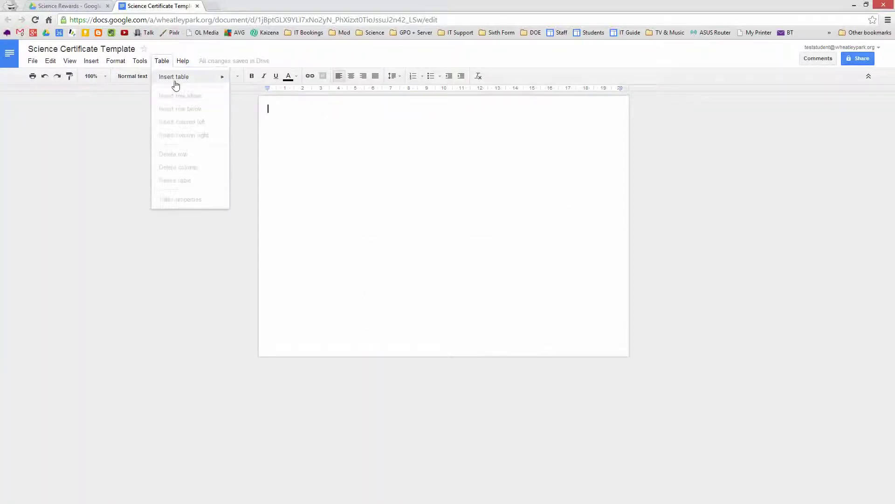
mouse_move(174, 78)
click(234, 82)
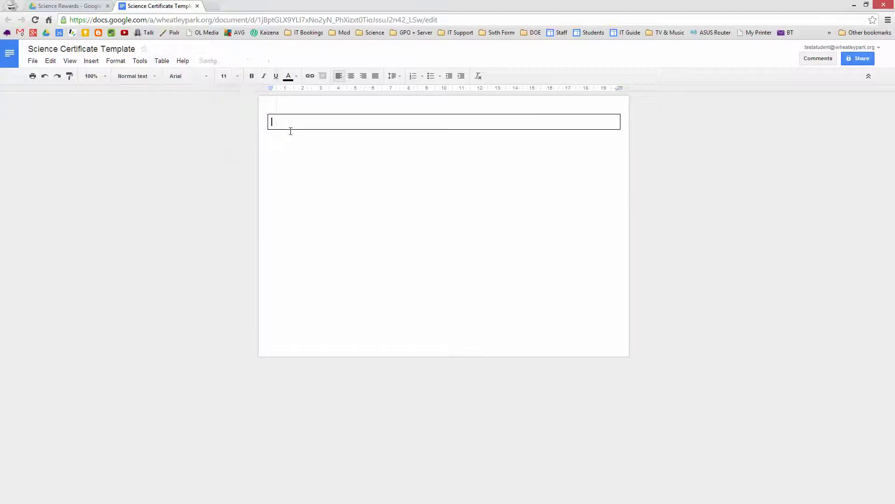
Step: Give the table a purple 6pt border in Table properties
drag(287, 123, 538, 134)
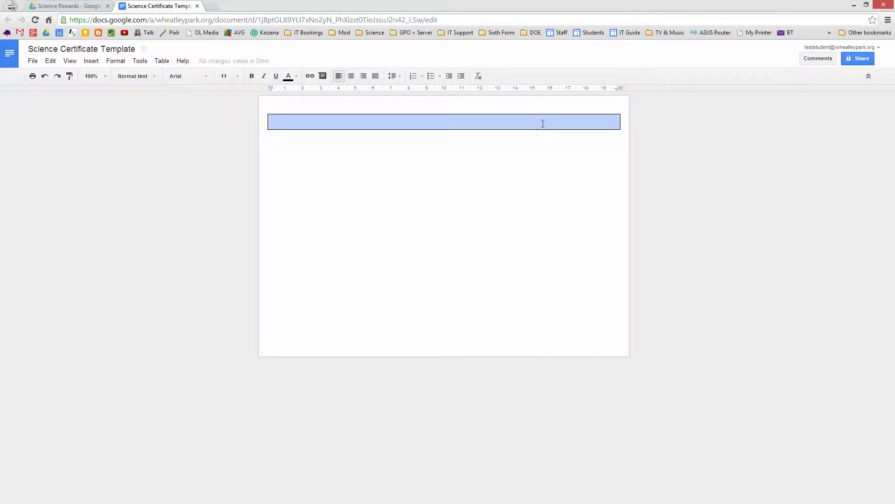
right_click(543, 125)
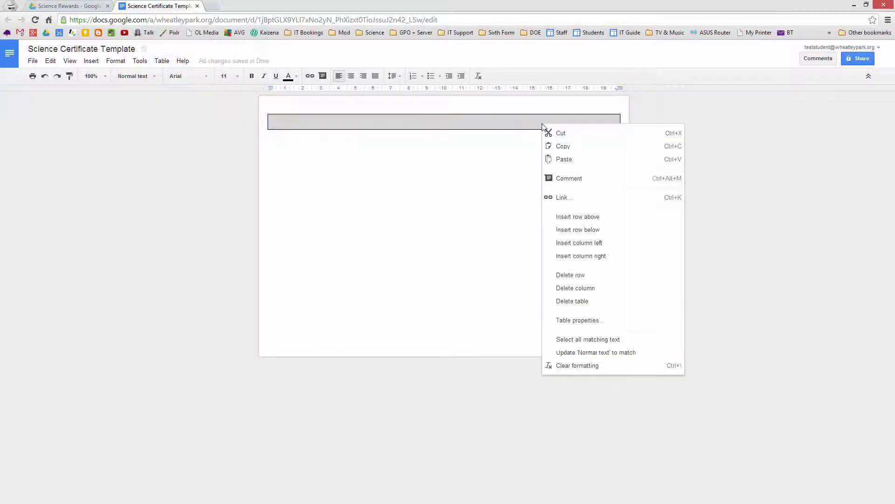
click(585, 322)
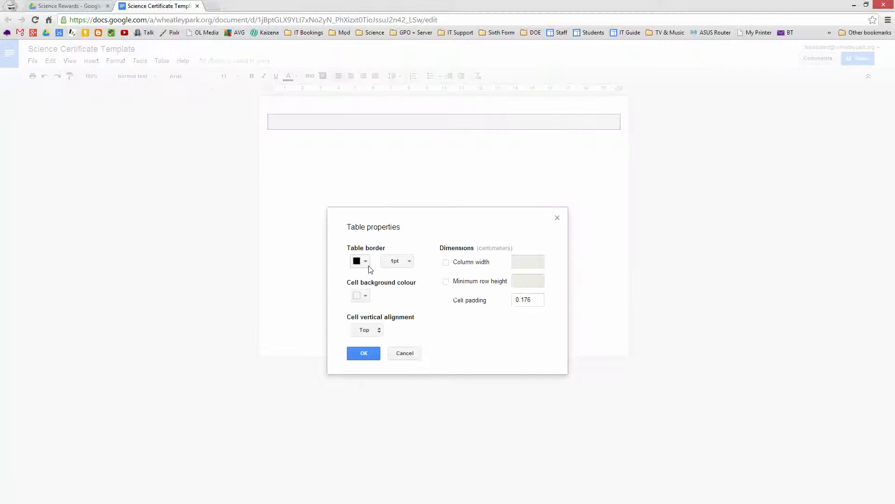
click(366, 262)
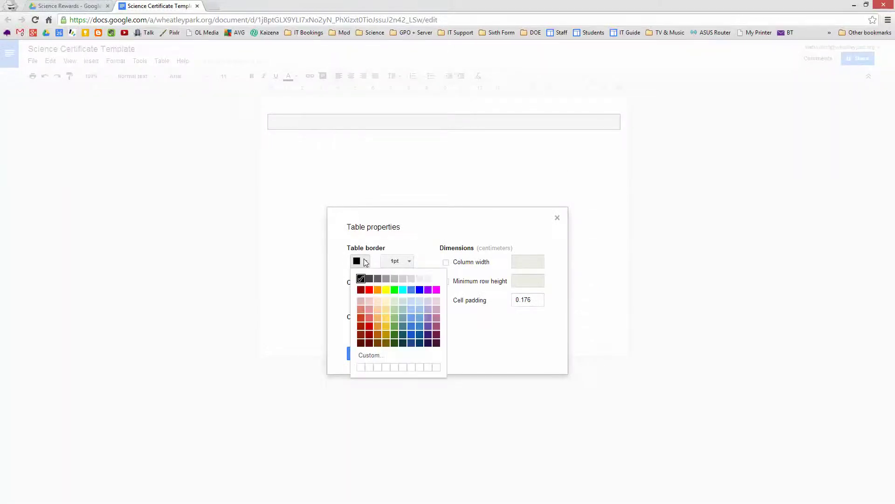
click(428, 290)
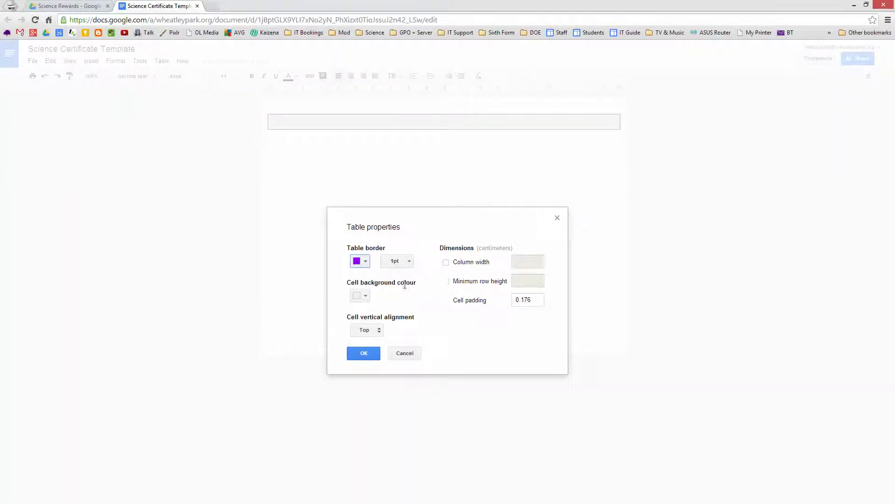
click(409, 261)
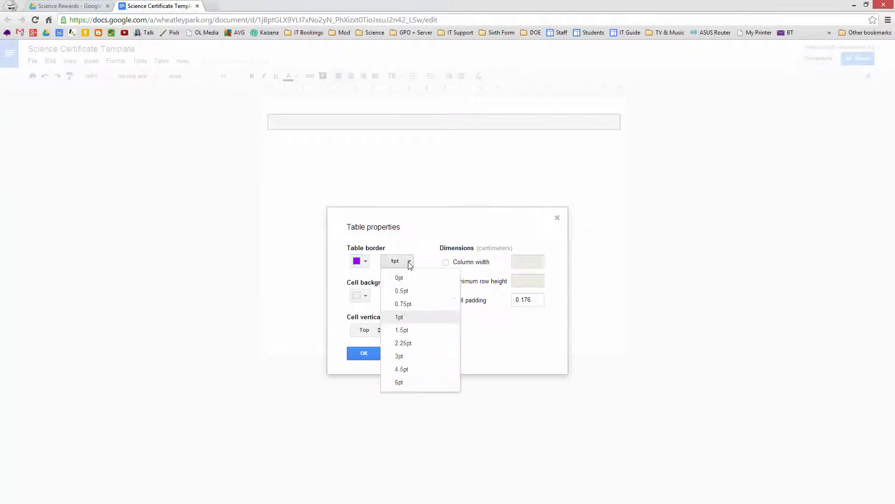
click(409, 382)
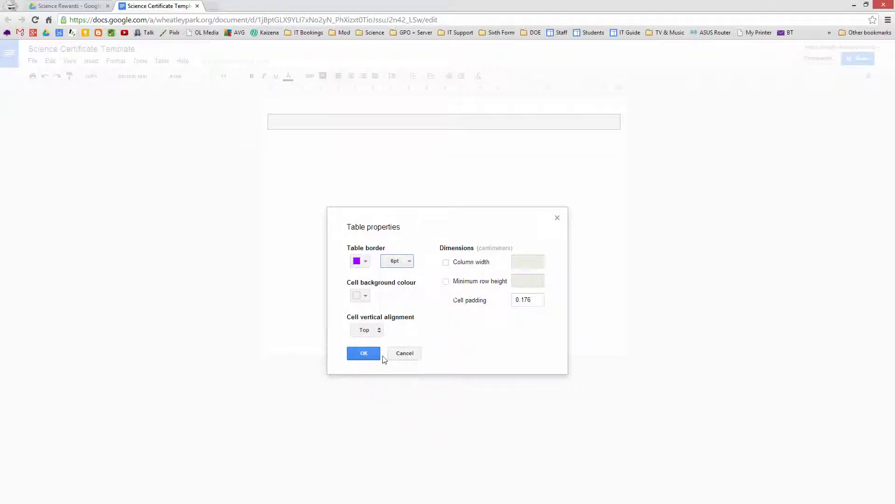
click(364, 353)
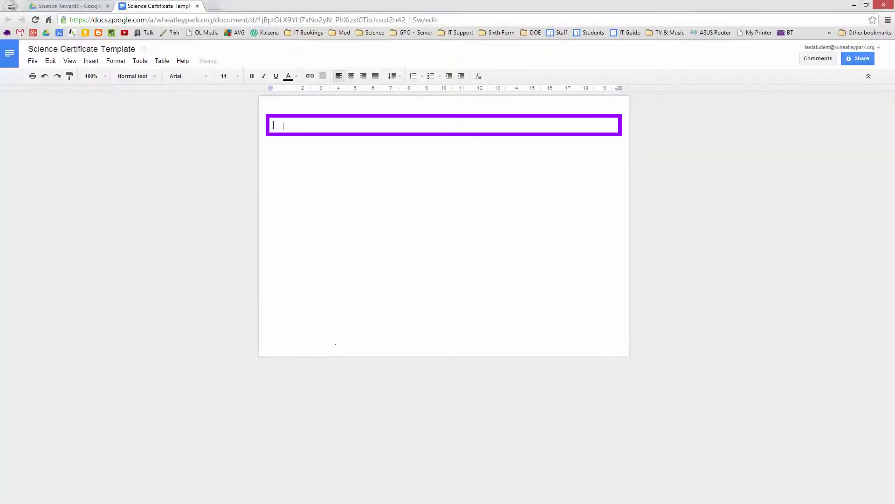
Step: Insert a 3x1 table inside the frame and type 'Science Award' in the middle cell
click(161, 62)
mouse_move(186, 78)
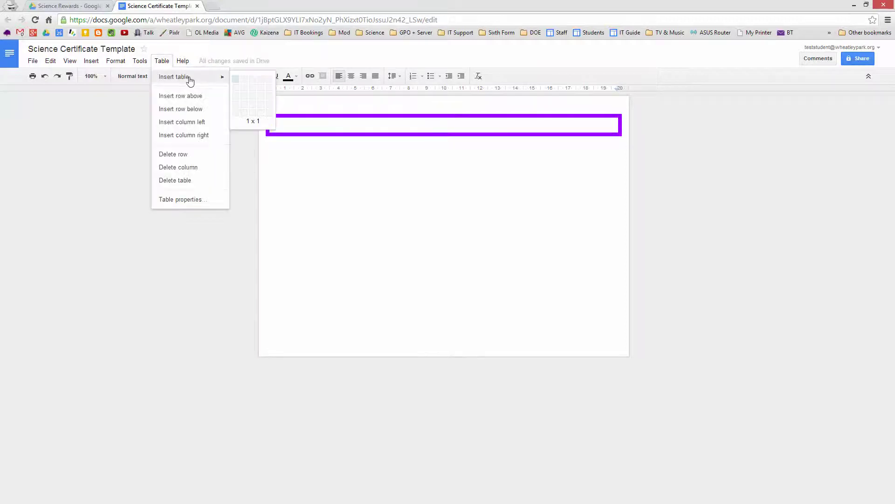
click(255, 84)
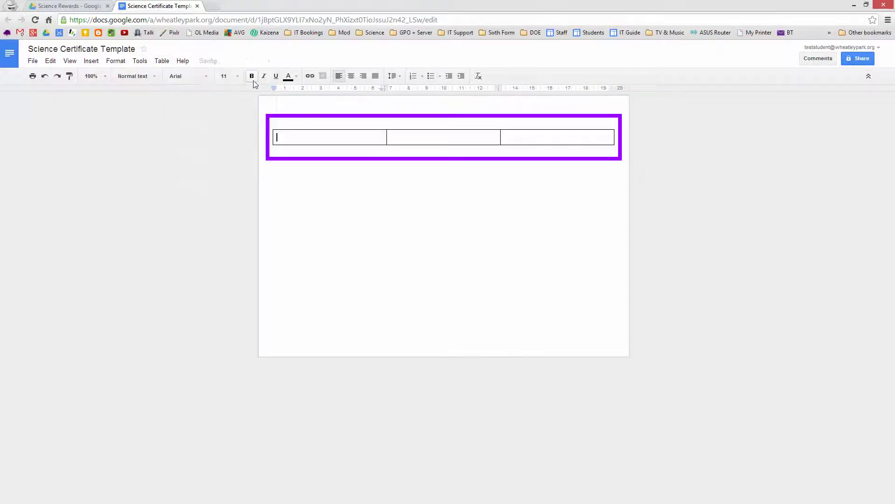
click(405, 140)
text(Sciecnce Award)
right_click(399, 137)
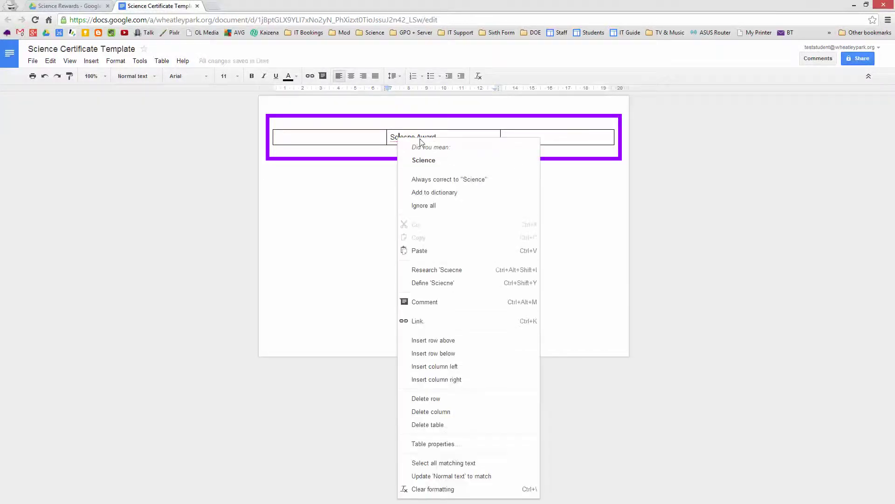
click(422, 160)
Step: Make 'Science Award' centred, 24 pt and bold
drag(444, 138, 392, 137)
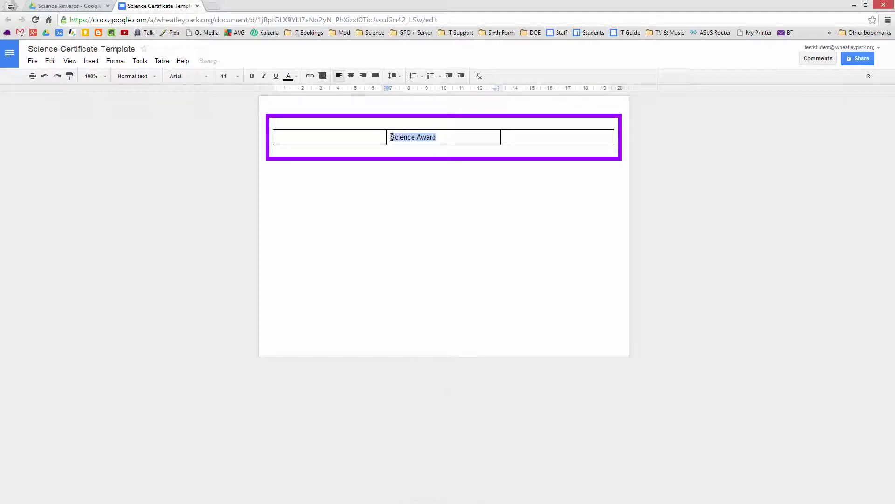
click(351, 77)
click(238, 77)
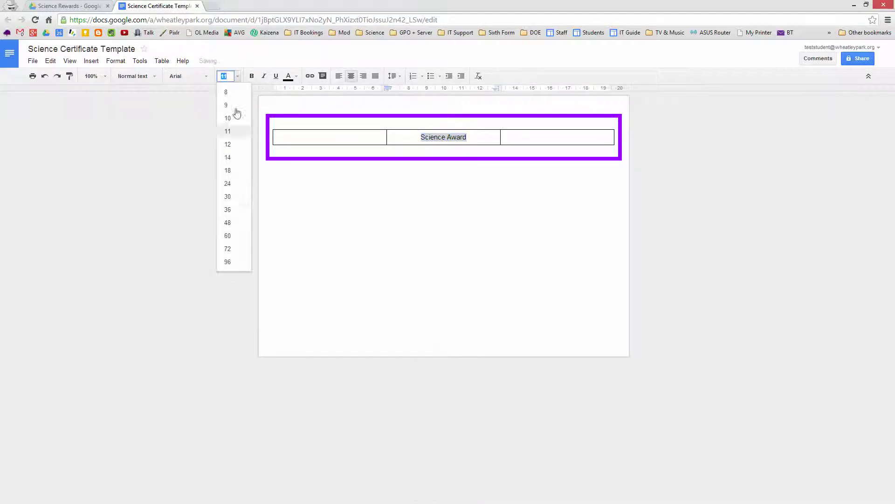
click(235, 185)
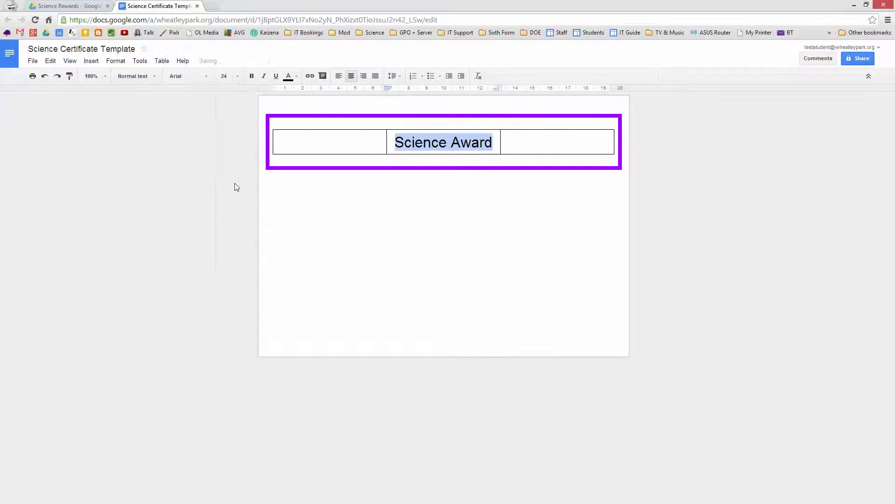
click(252, 76)
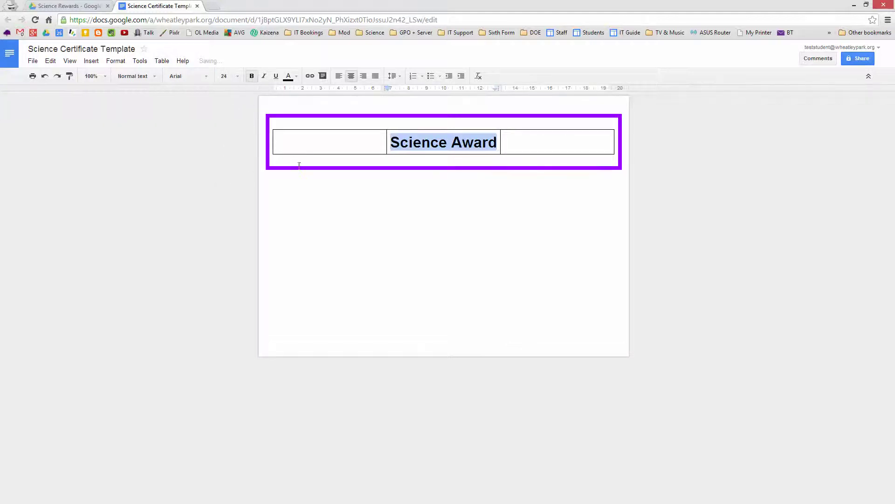
click(324, 143)
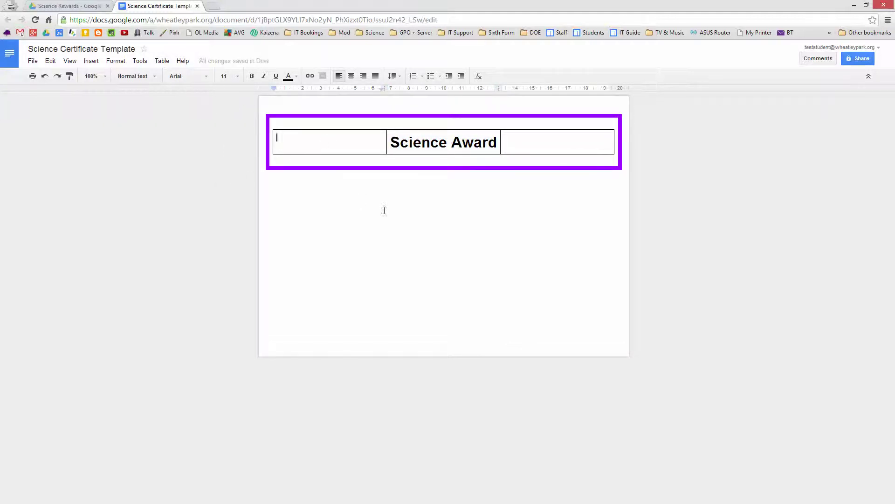
Step: Search Research images for 'science' and place the atom logo in the first cell, removing its footnote
click(140, 61)
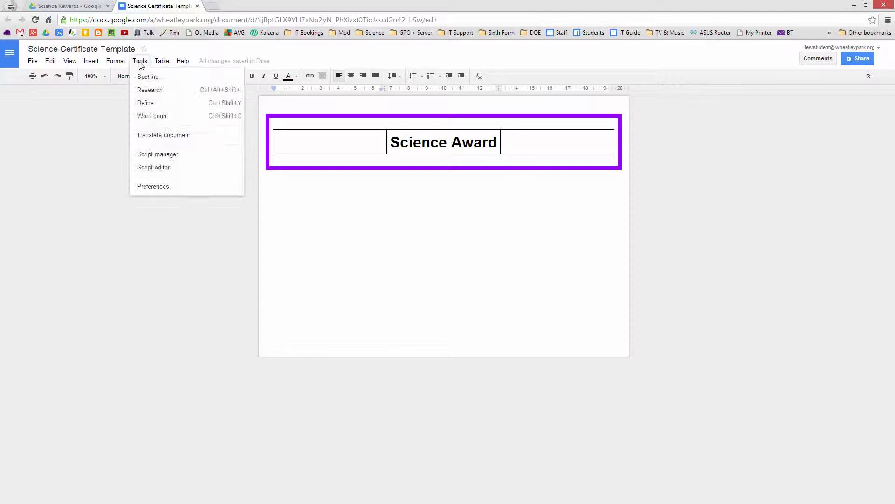
click(154, 90)
click(810, 95)
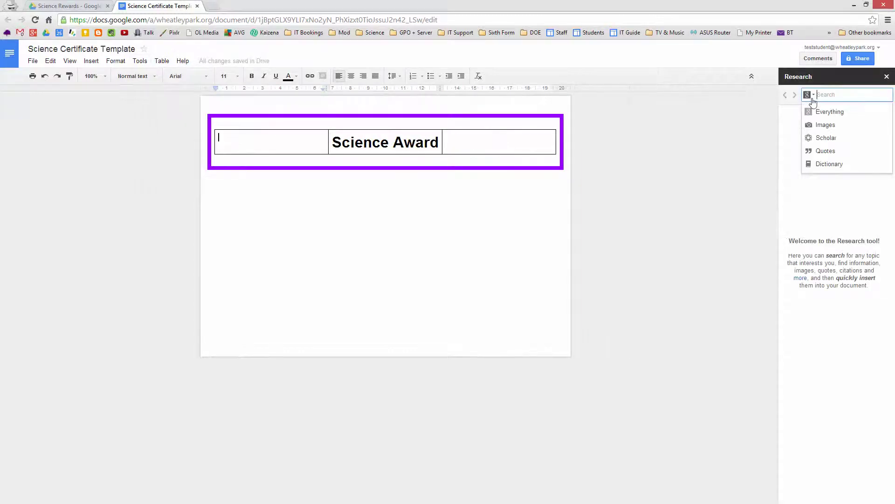
text(science)
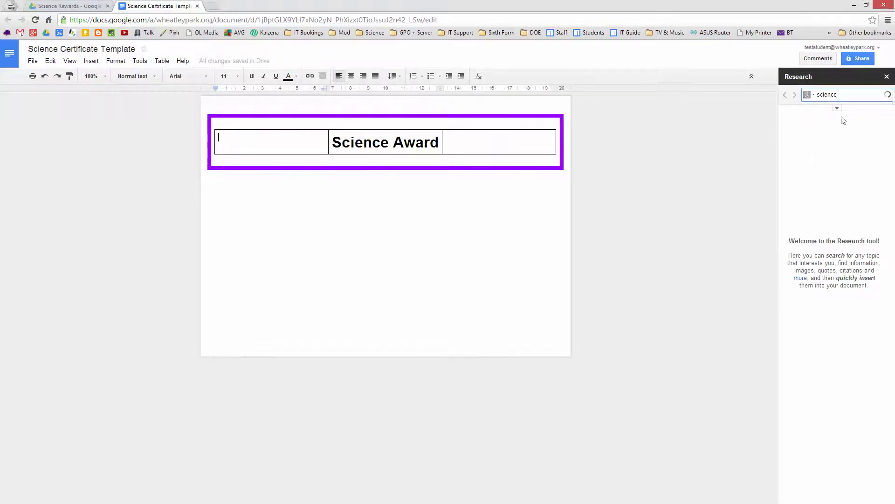
click(810, 95)
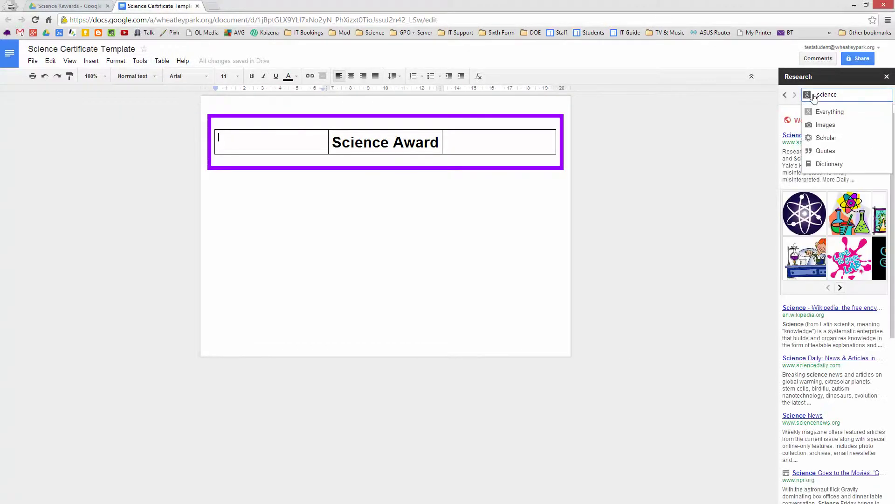
click(820, 124)
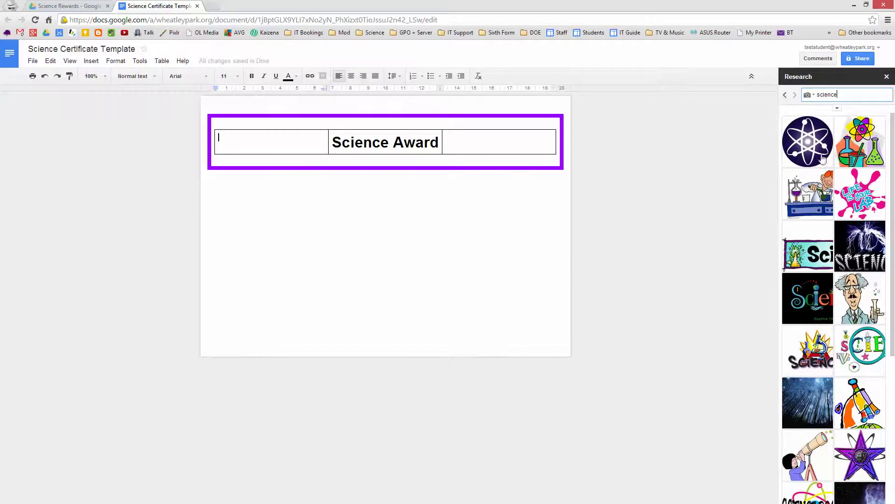
mouse_move(808, 140)
drag(808, 140, 267, 140)
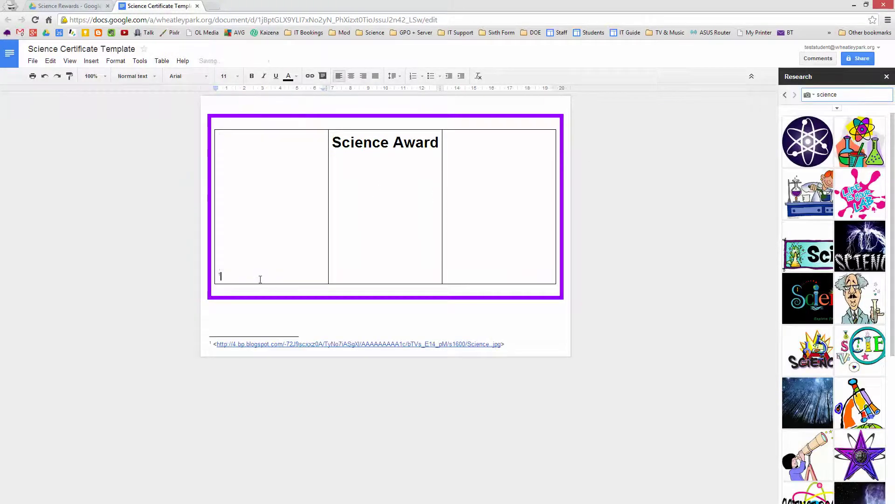
key(BackSpace)
key(BackSpace)
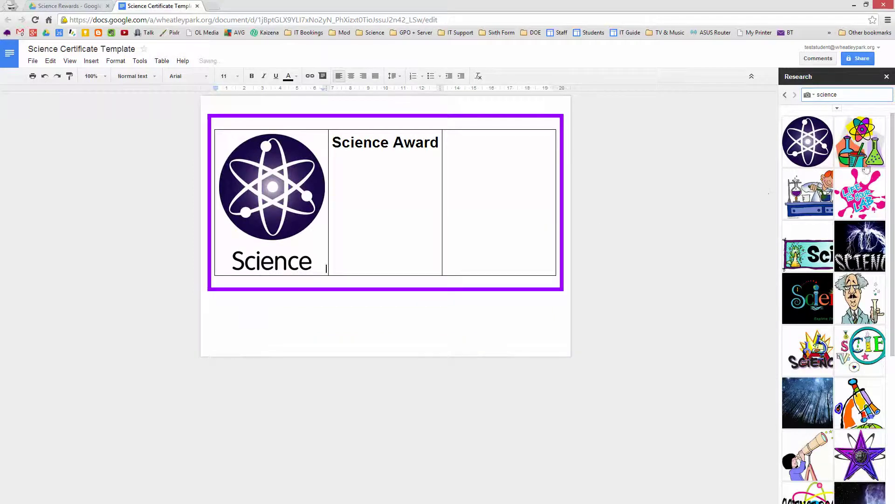
Step: Search images for 'atom' and place an atom diagram in the third cell
click(851, 95)
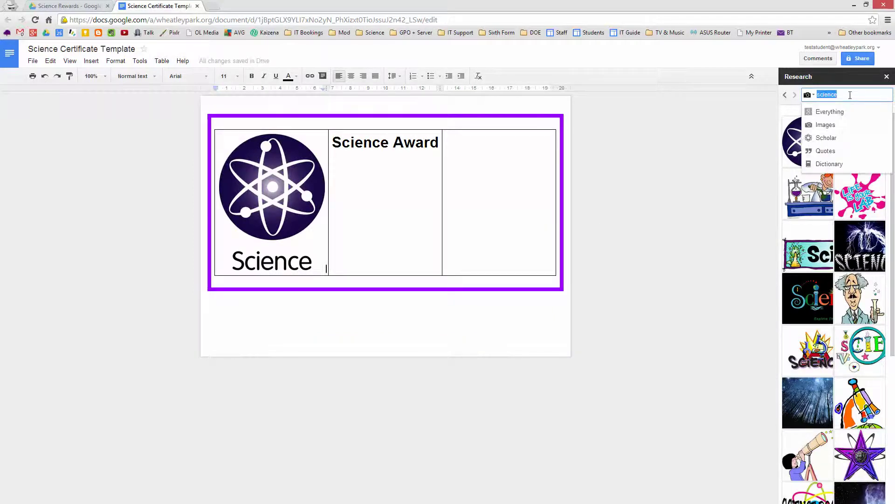
text(atom)
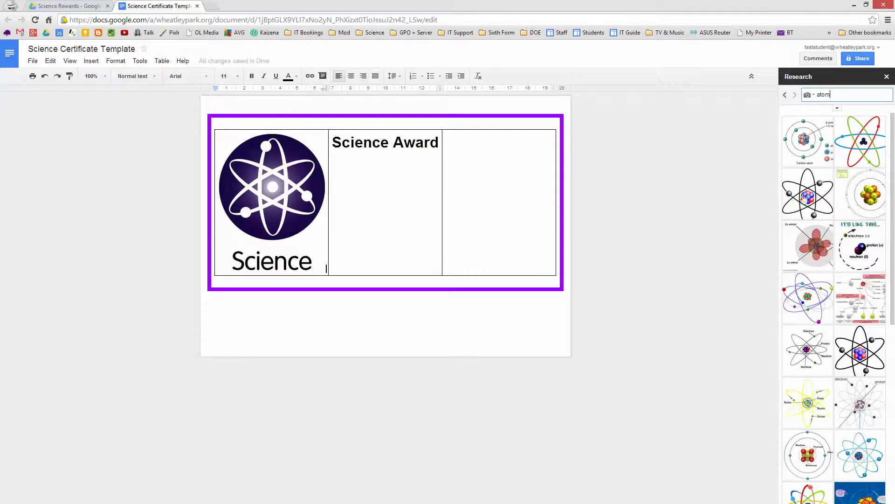
drag(809, 195, 494, 205)
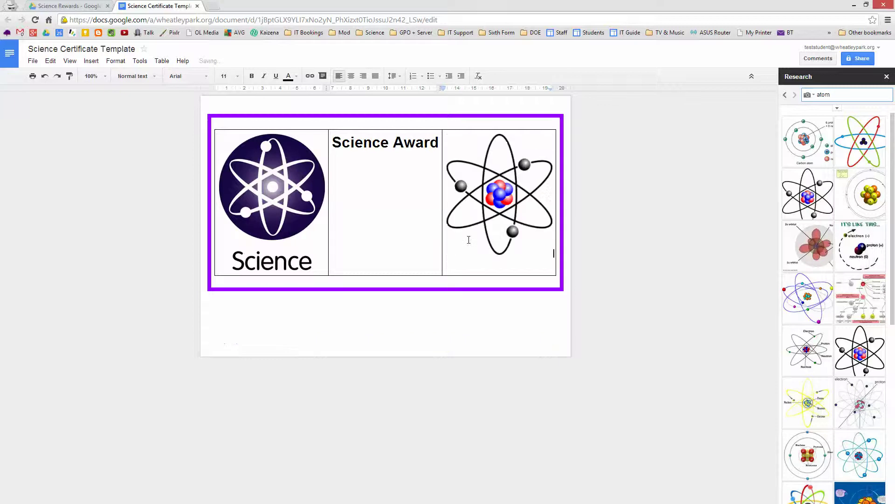
Step: Shrink the Science logo and the atom diagram to small, matching icons in the outer cells
click(517, 218)
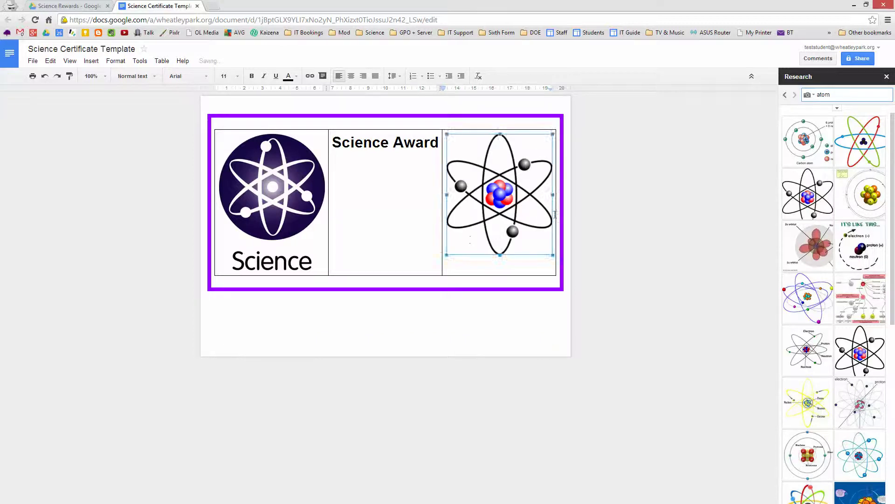
click(353, 80)
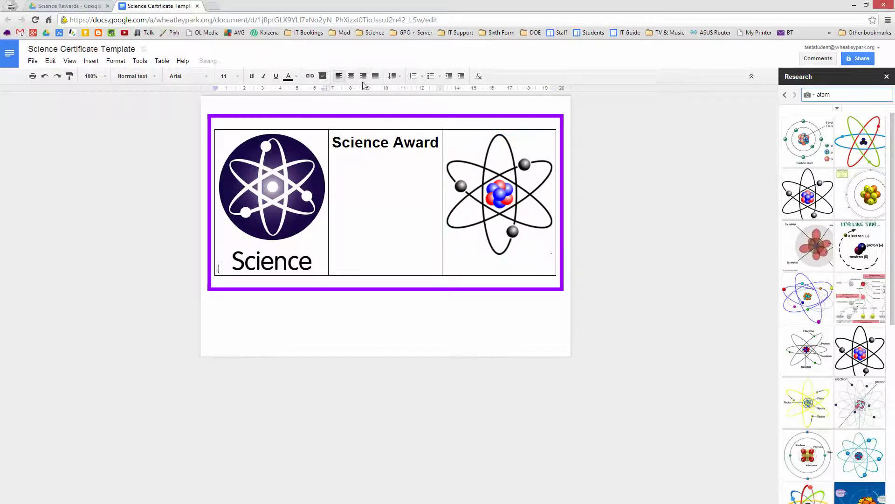
click(301, 214)
drag(325, 269, 249, 172)
click(501, 207)
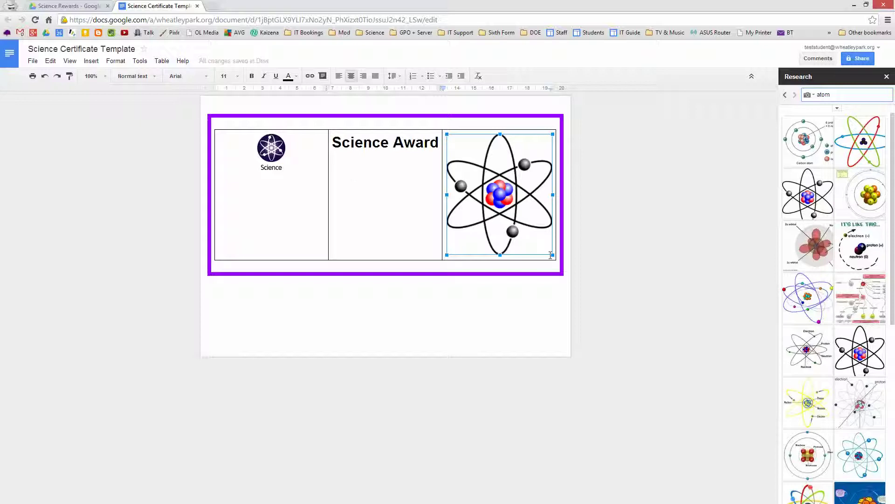
drag(552, 255, 490, 168)
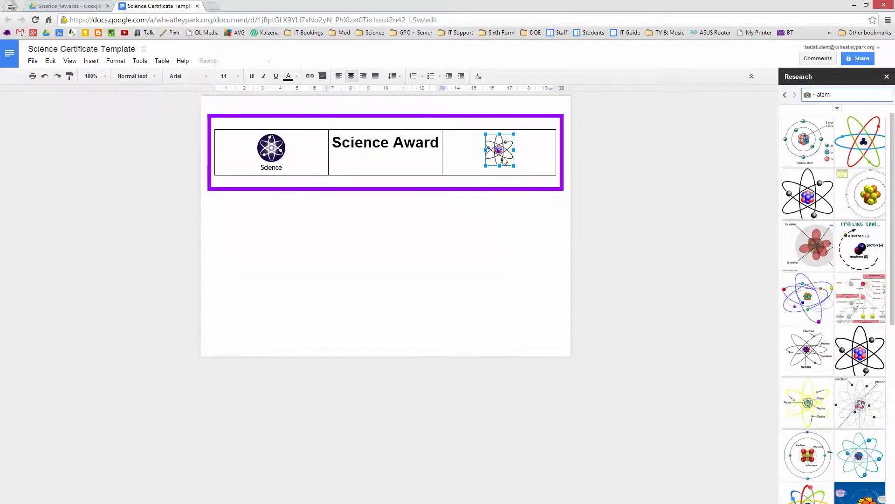
drag(514, 165, 511, 160)
click(282, 163)
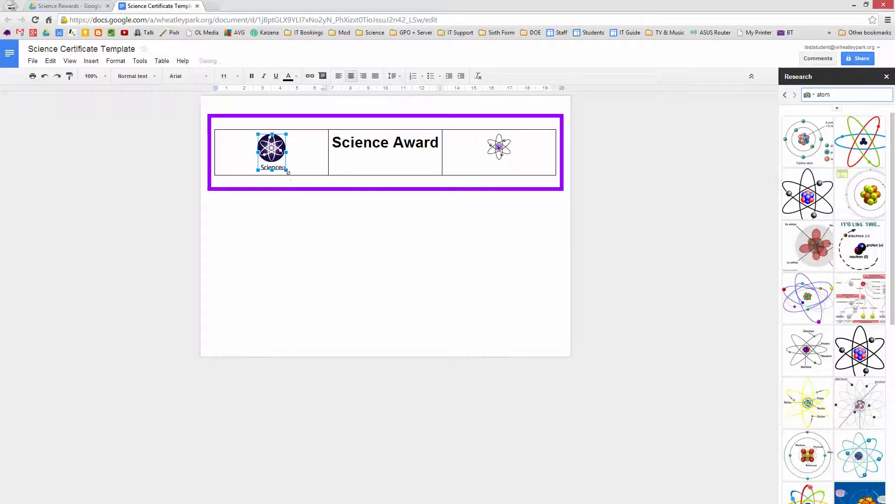
drag(286, 170, 283, 163)
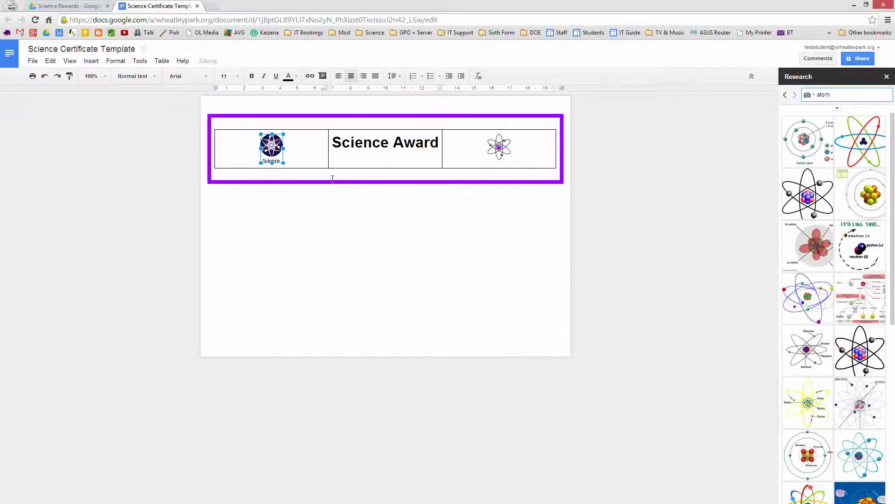
click(308, 173)
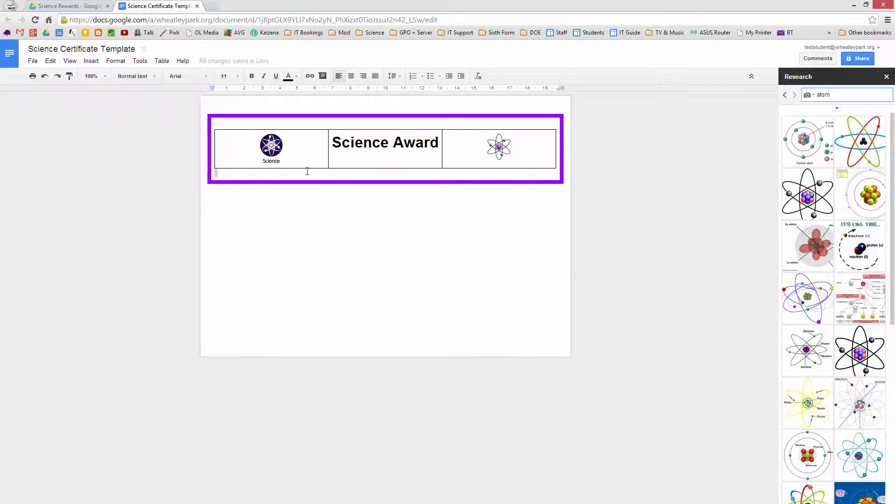
Step: Below the table, add lines '<<forename>> <<surname>>', 'Has achieved excellence in' and '<<award area>>'
key(Return)
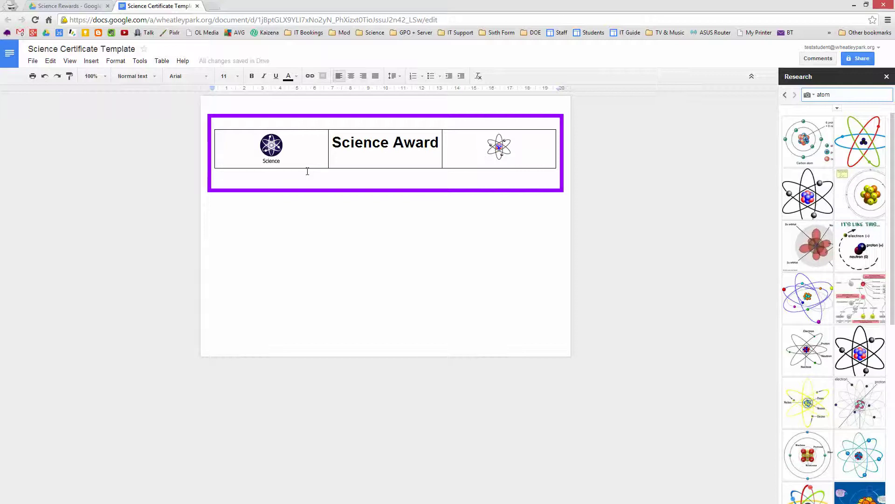
text(<<forename>>)
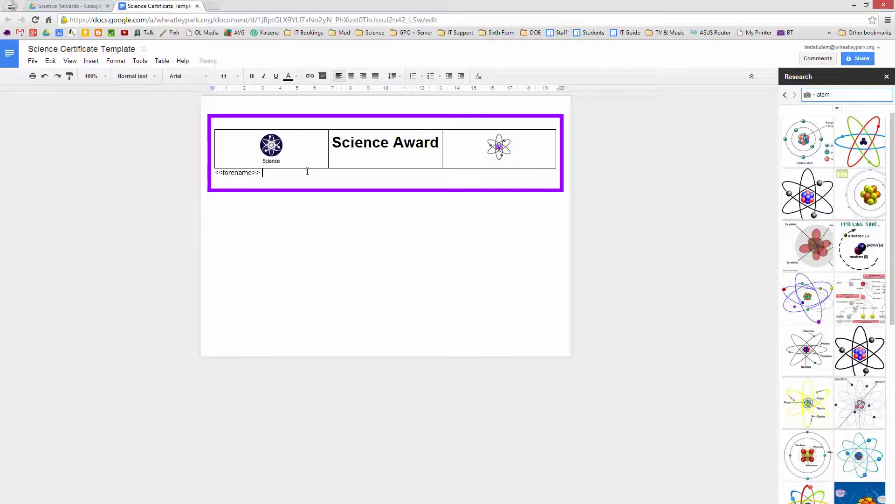
text( <<surname>>)
key(Return)
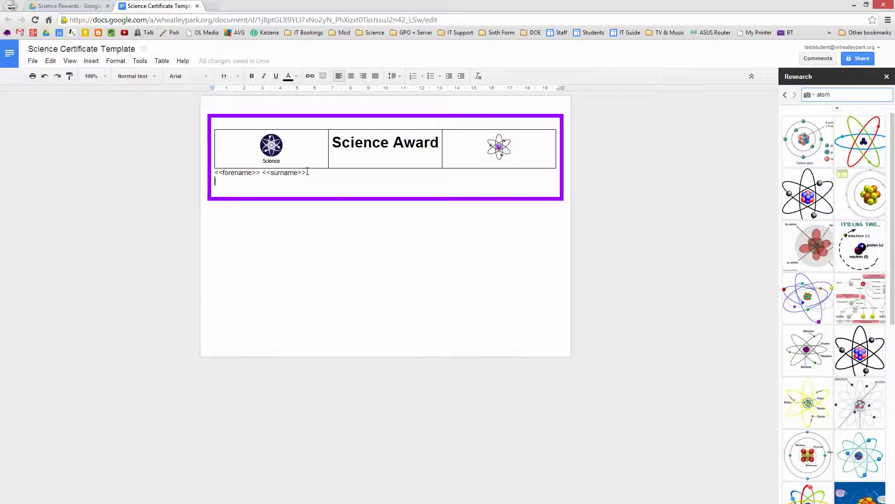
text(Has achieved a)
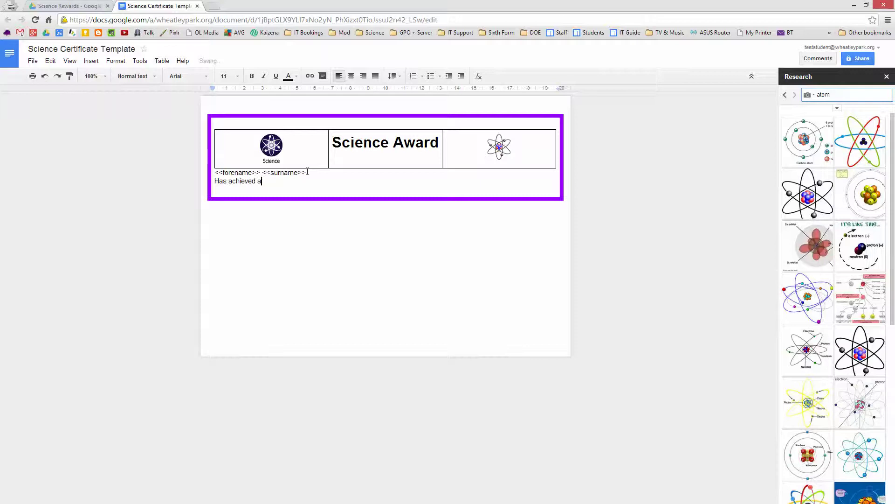
key(BackSpace)
text(excellence in)
key(Return)
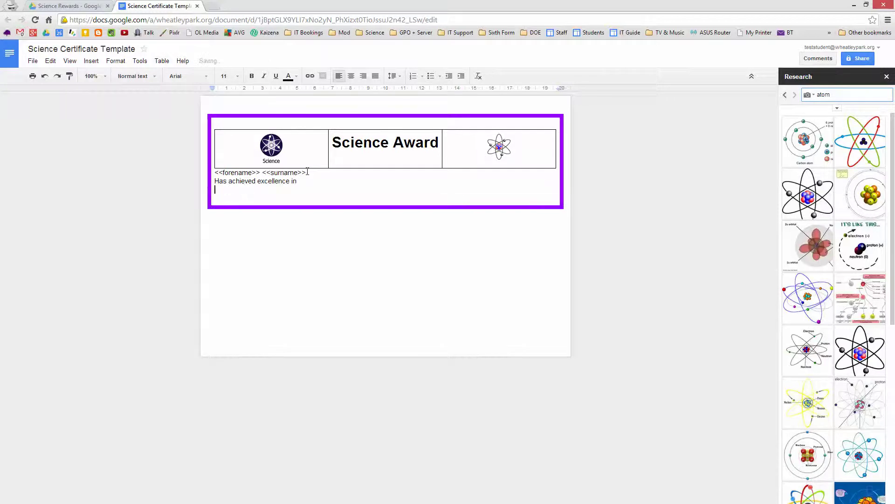
text(<<award area>>)
Step: Add the lines '<<comment>>', 'by <<teacher>>' and '<<date>>'
key(Return)
text(<<commen)
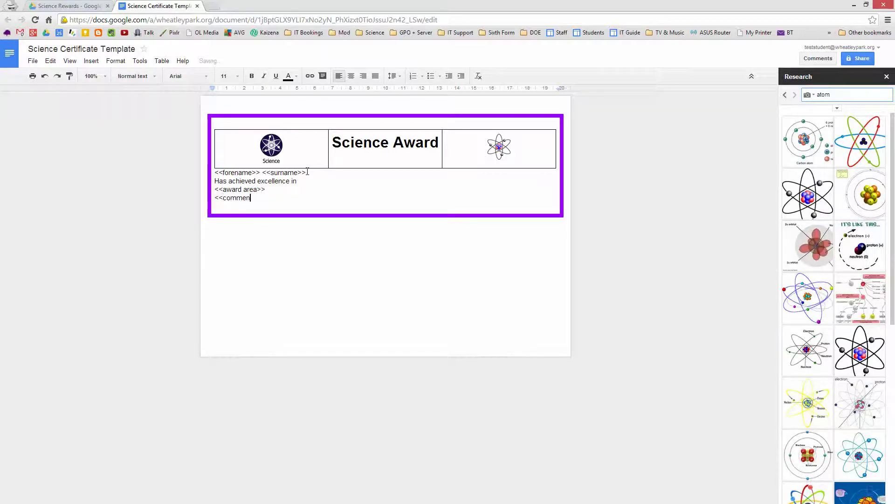
text(>>)
key(Left)
key(Left)
text(t)
key(BackSpace)
text(t)
key(End)
key(Return)
text(by <<teacher>>)
key(Return)
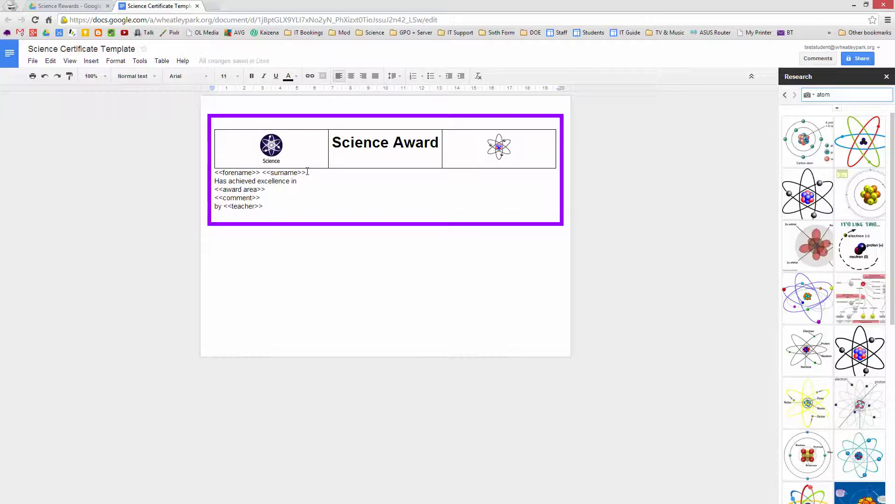
text(<<date>>)
Step: Centre the six placeholder lines at 30 pt and add a blank line after <<comment>>
drag(245, 214, 197, 174)
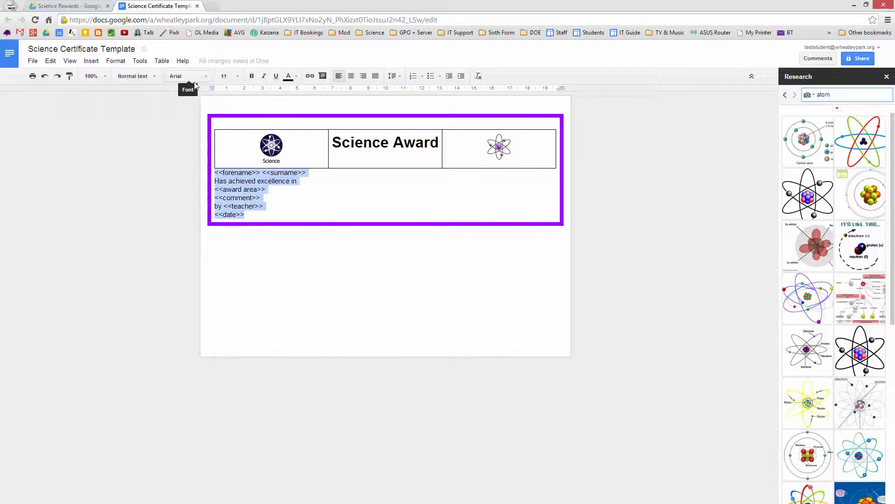
click(357, 81)
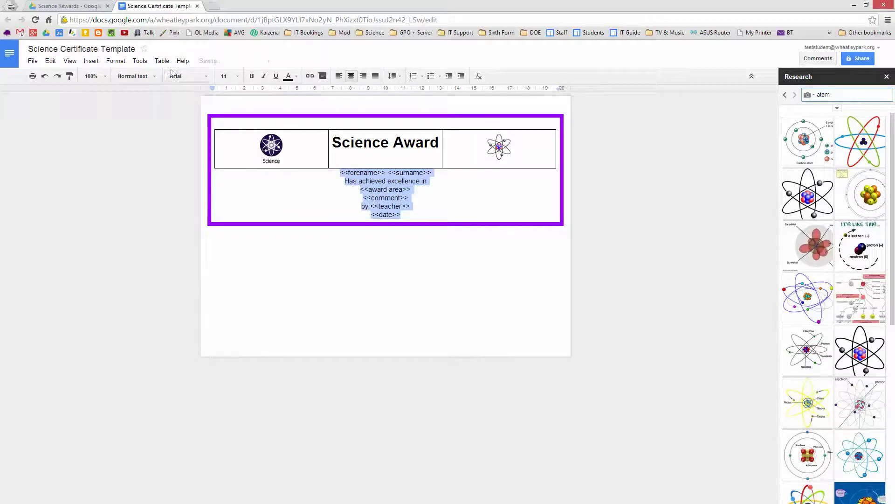
click(230, 76)
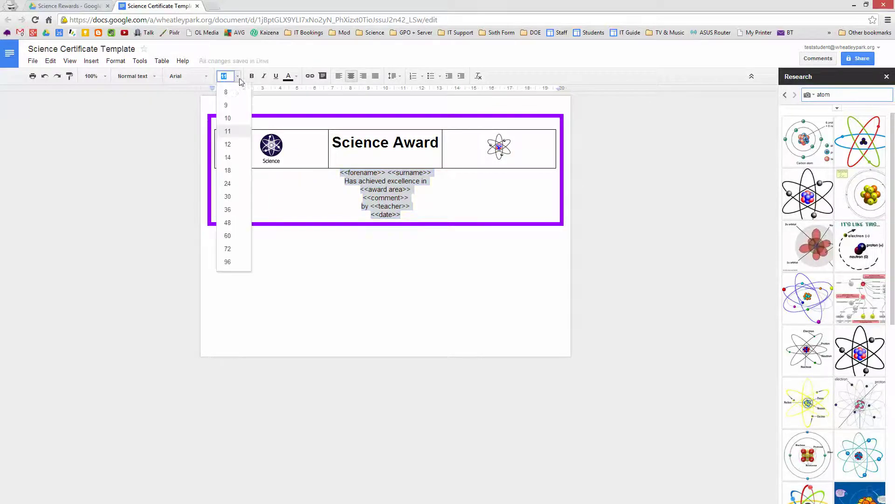
click(229, 183)
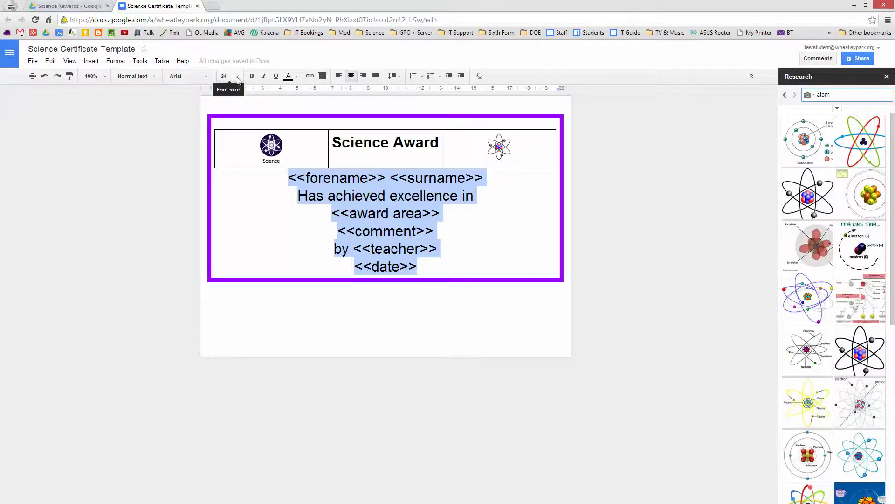
click(233, 77)
click(226, 198)
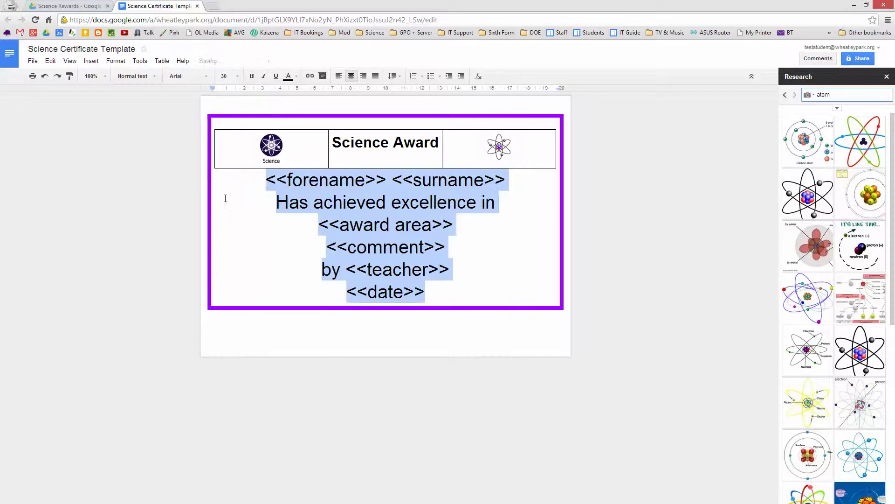
click(459, 274)
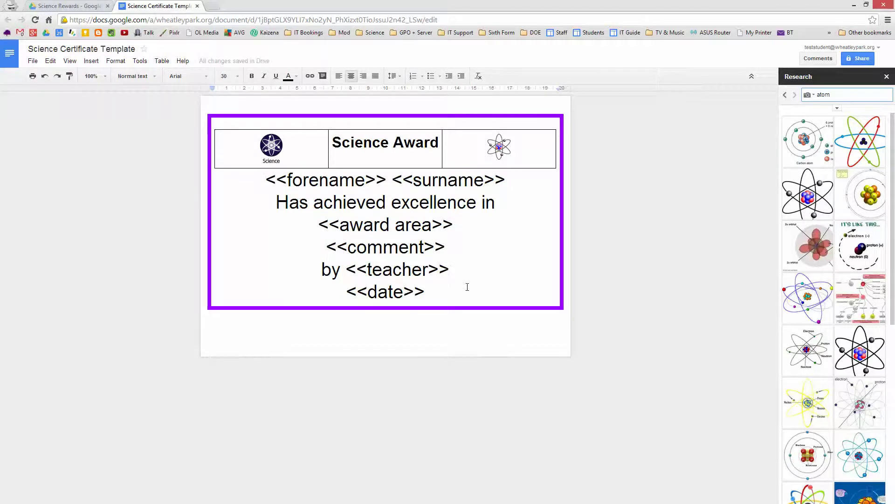
key(Up)
key(Return)
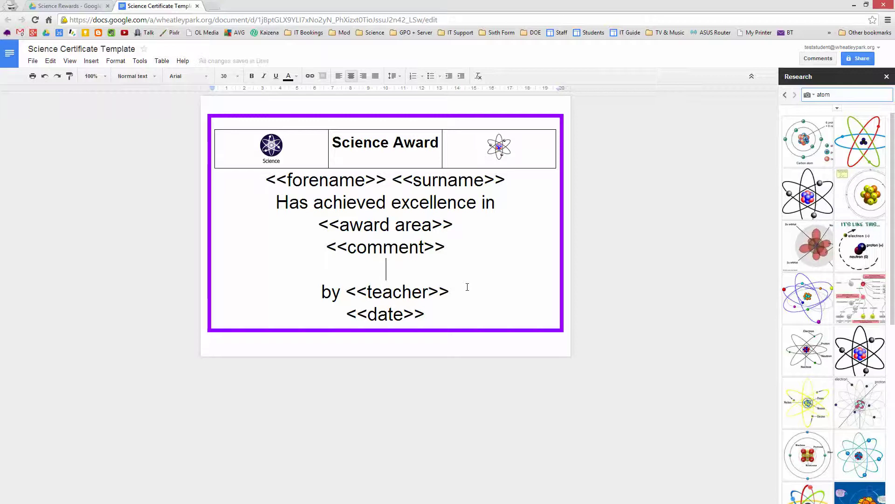
Step: Set the header row table's border width to 0pt in Table properties
click(499, 146)
drag(411, 155, 261, 146)
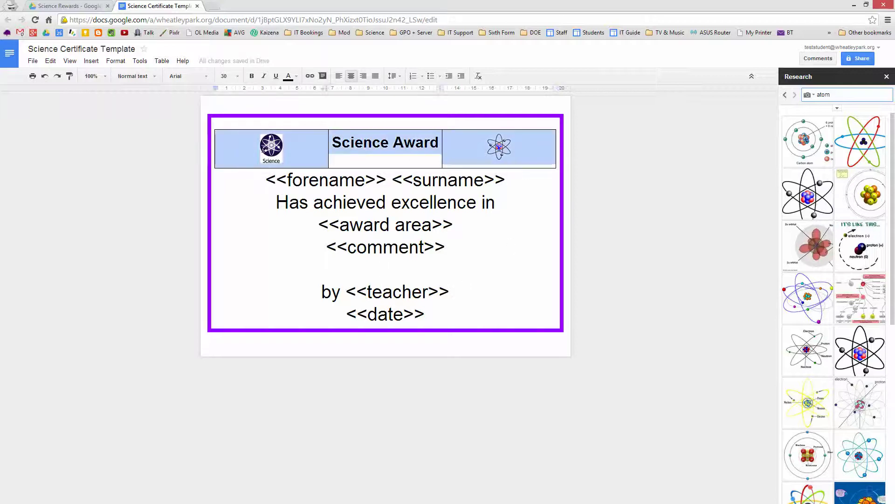
right_click(299, 146)
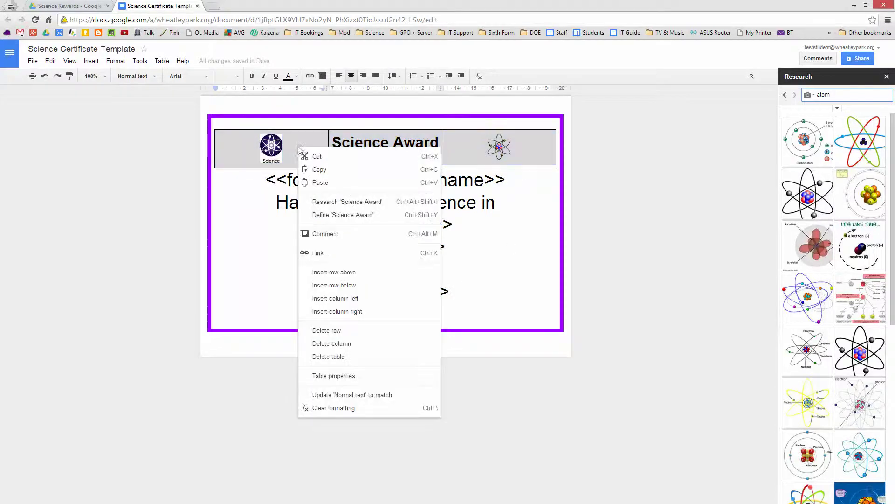
click(345, 381)
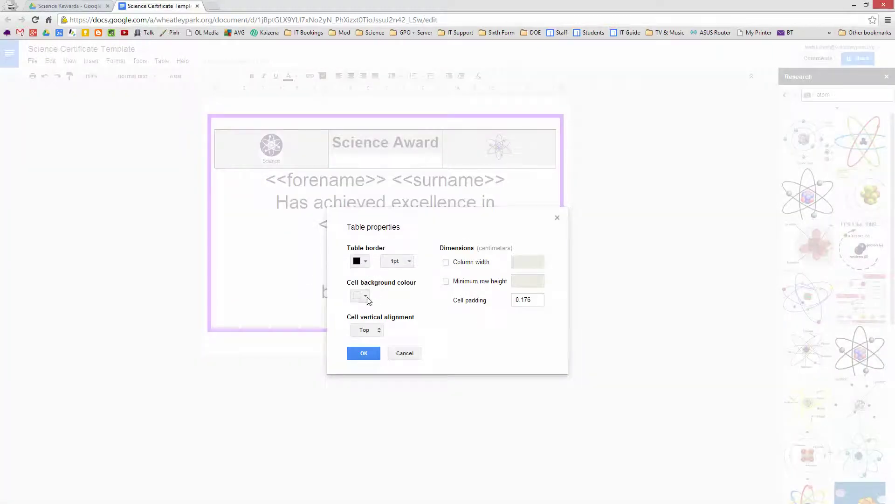
click(366, 296)
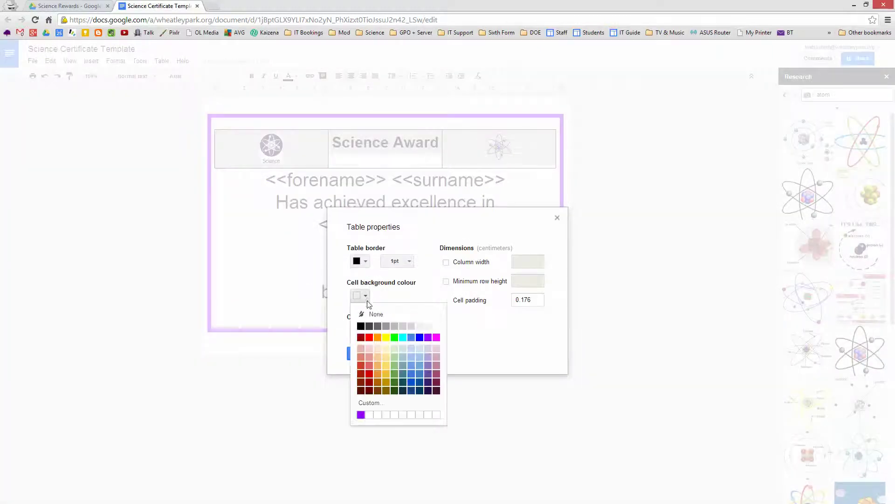
click(410, 262)
click(400, 279)
click(364, 353)
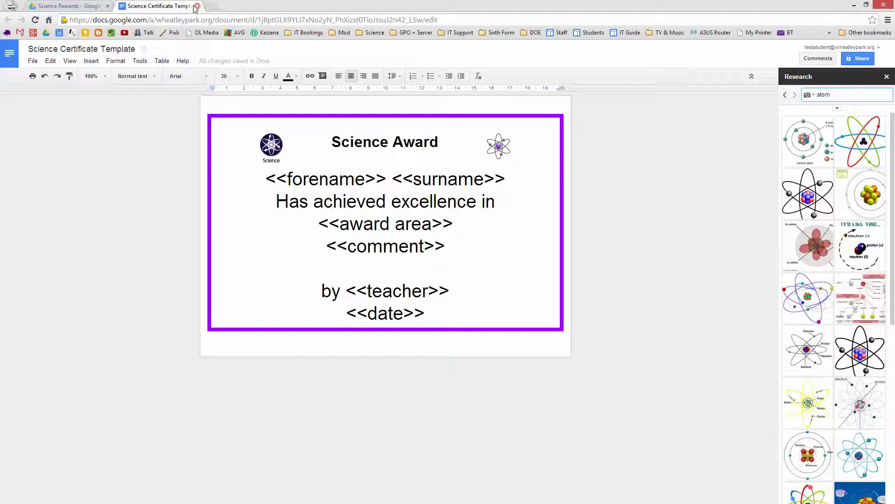
Step: Close the certificate template tab and create a new Google Form inside the Science Rewards folder
click(198, 8)
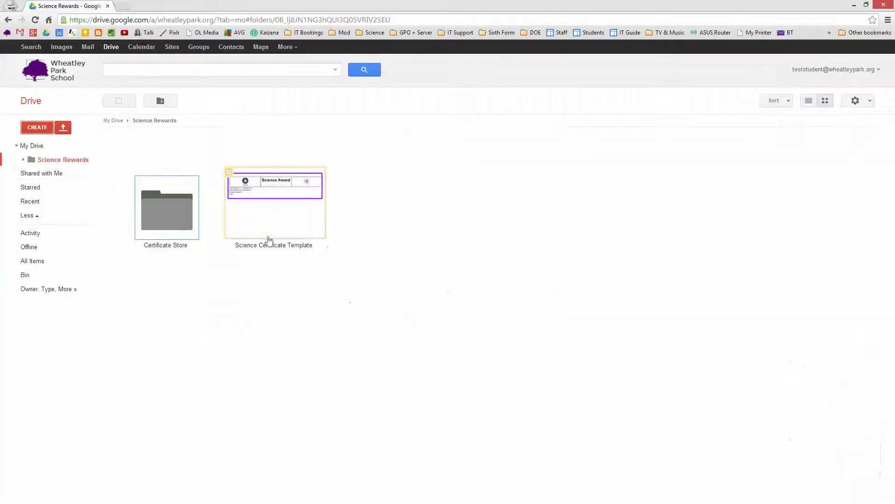
click(45, 129)
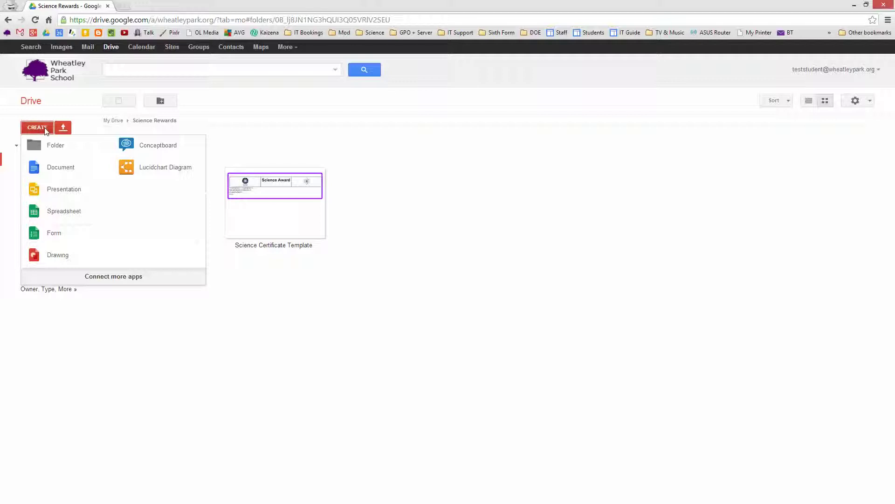
click(56, 234)
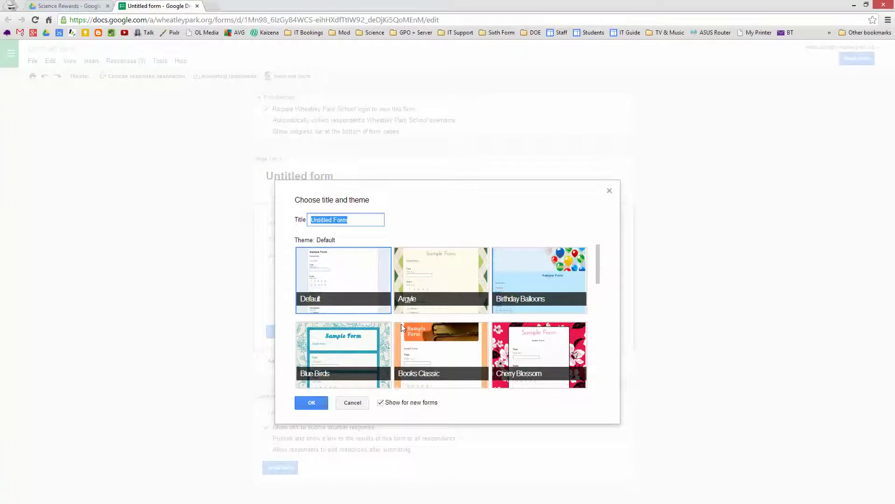
Step: Title the new form 'Award Science Certificate' and switch back to the template tab
text(Award Science Certificate)
click(312, 403)
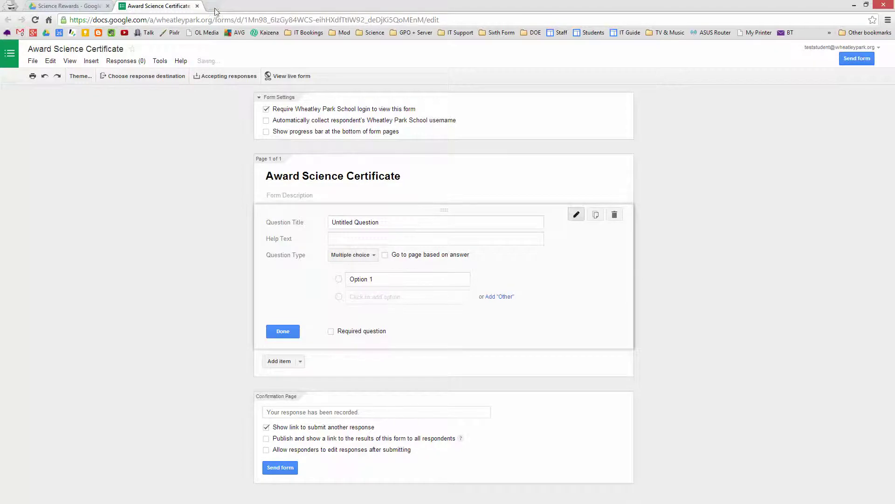
click(75, 5)
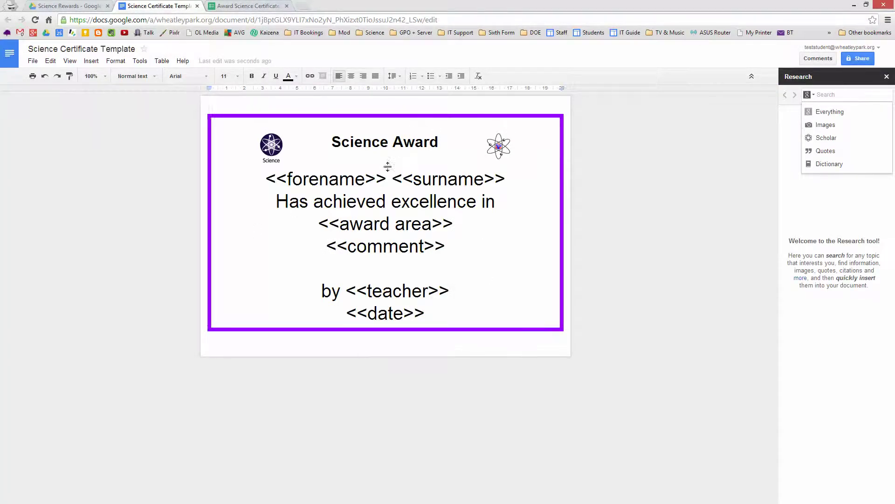
Step: Make the first question a required short-text 'Student forename' question
click(229, 6)
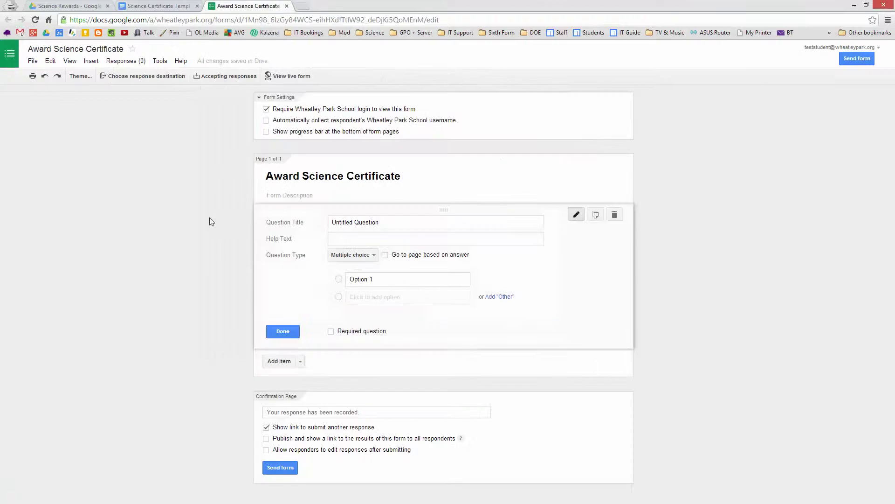
click(393, 224)
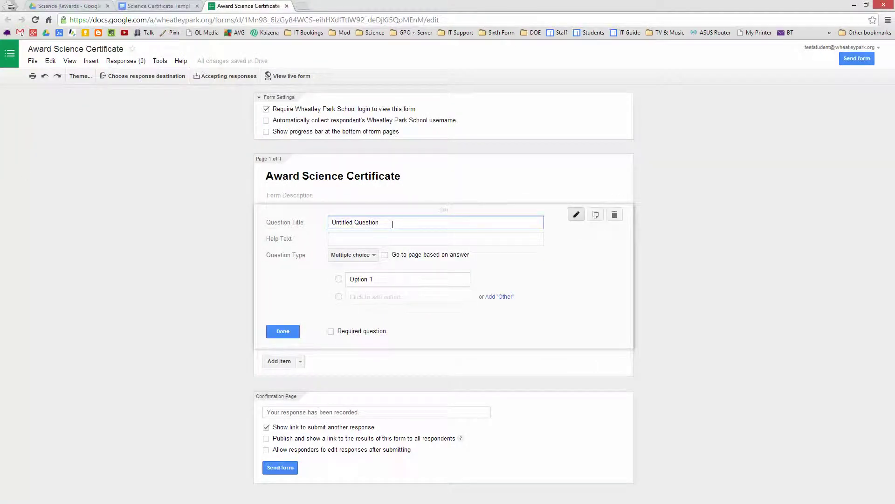
key(BackSpace)
key(BackSpace)
key(BackSpace)
key(BackSpace)
key(BackSpace)
key(BackSpace)
key(BackSpace)
key(BackSpace)
key(BackSpace)
key(BackSpace)
key(BackSpace)
key(BackSpace)
key(BackSpace)
key(BackSpace)
key(BackSpace)
key(BackSpace)
key(BackSpace)
text(Student forename)
click(362, 258)
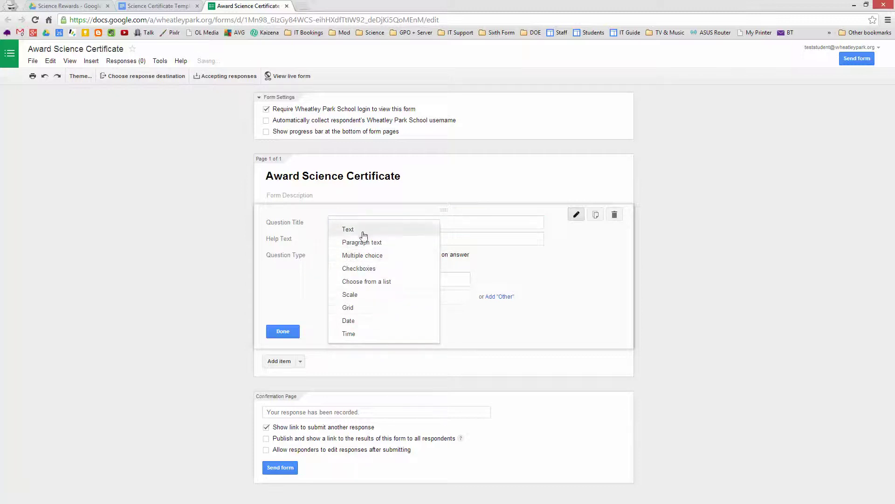
click(361, 230)
click(331, 320)
click(285, 322)
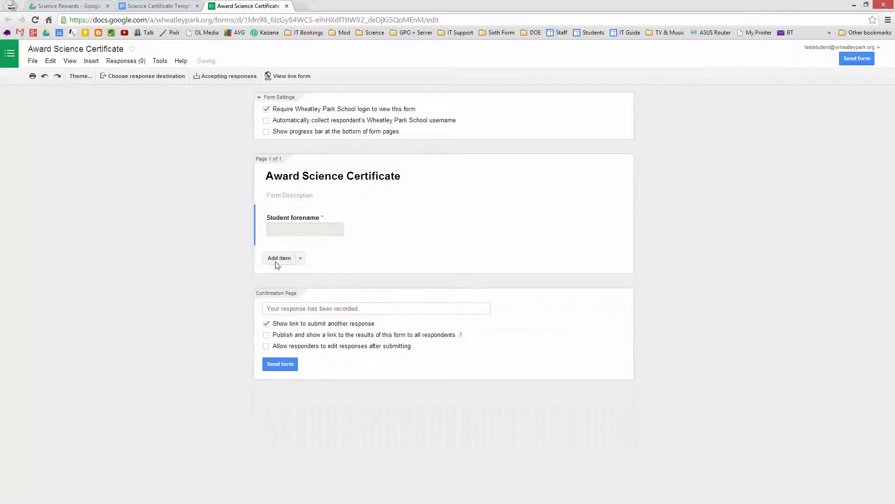
Step: Add a required short-text 'Surname' question, then start a third question titled 'Award area'
click(279, 259)
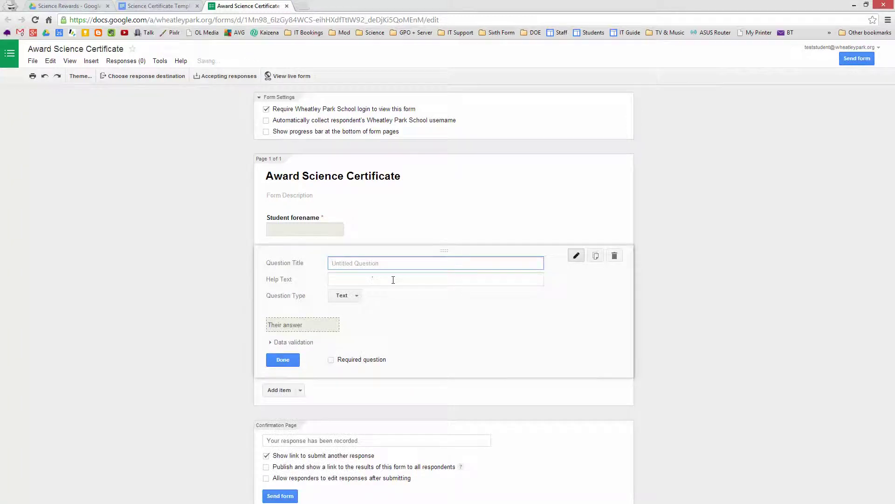
text(Suraneme)
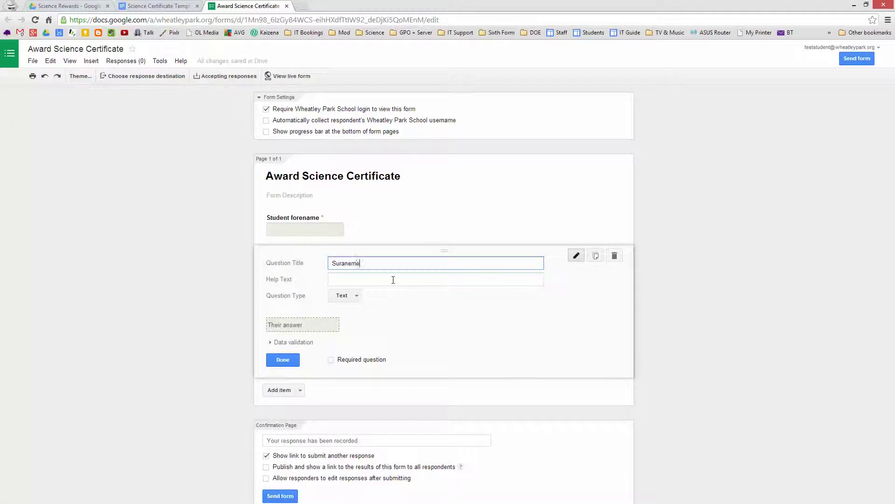
key(BackSpace)
key(BackSpace)
key(BackSpace)
key(BackSpace)
key(BackSpace)
text(name)
click(357, 297)
click(358, 301)
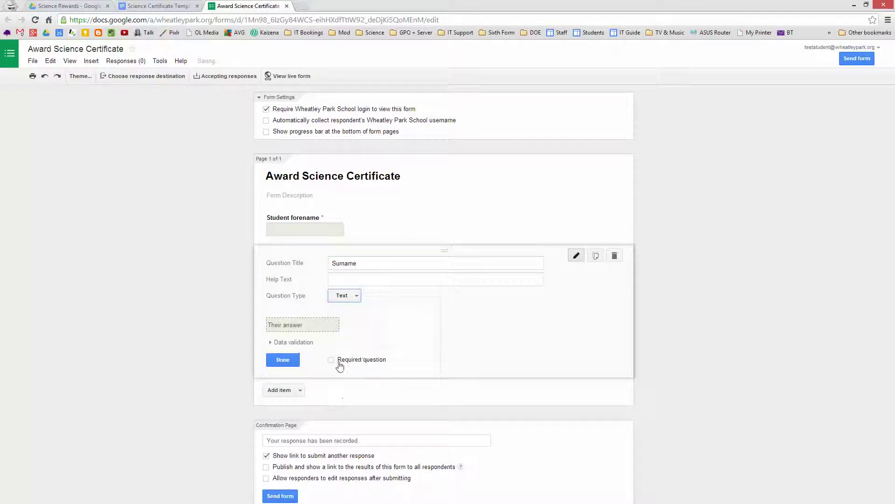
click(332, 360)
click(283, 361)
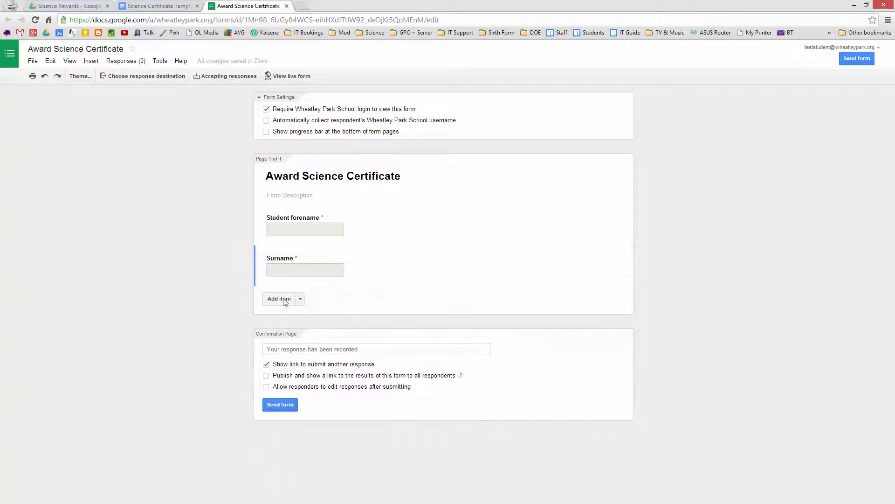
click(282, 299)
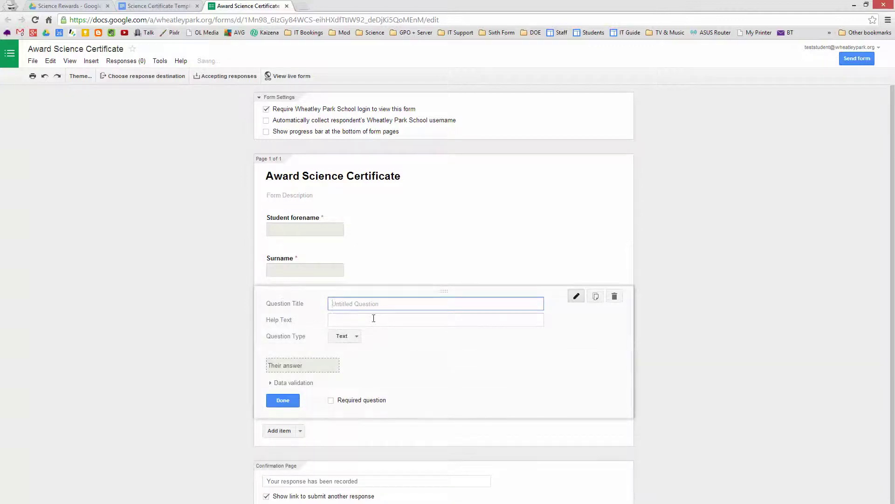
text(Award area)
Step: Make Award area a choose-from-a-list question with first option 'Practical work'
click(358, 342)
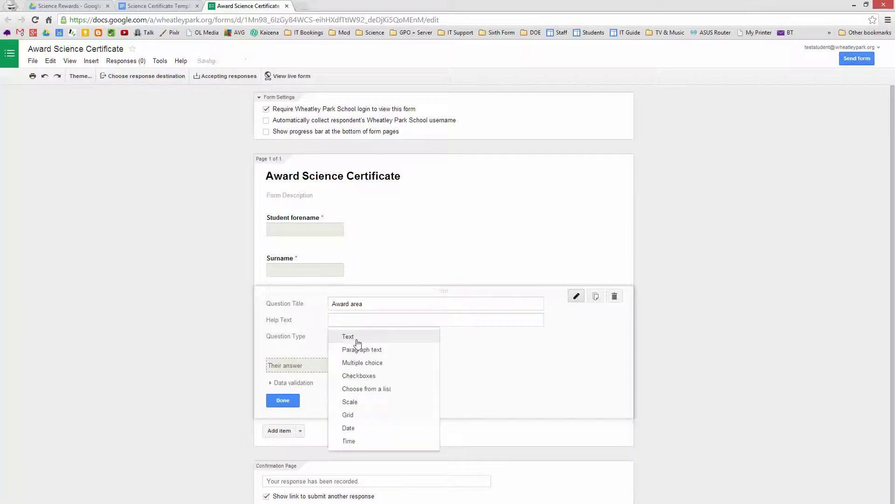
click(381, 362)
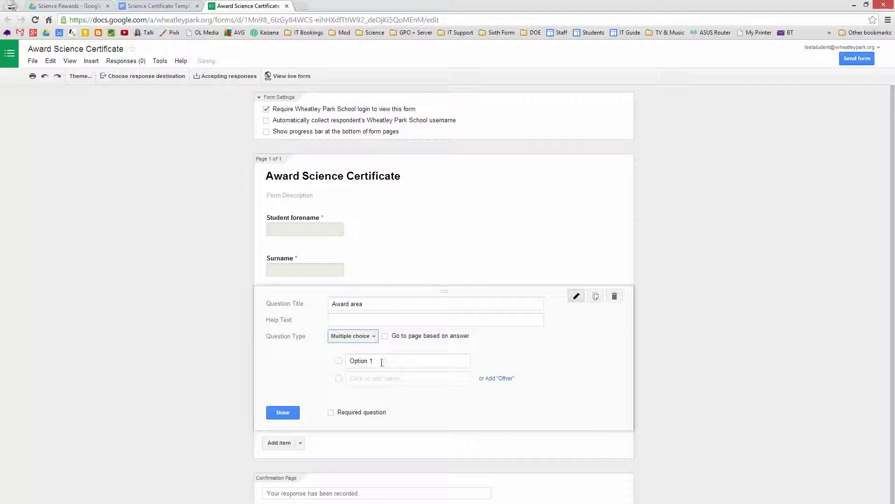
click(382, 363)
key(BackSpace)
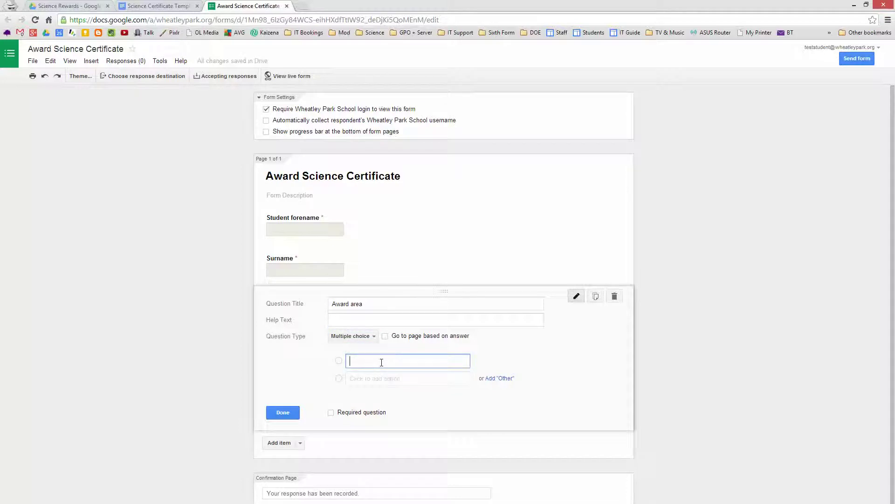
click(353, 337)
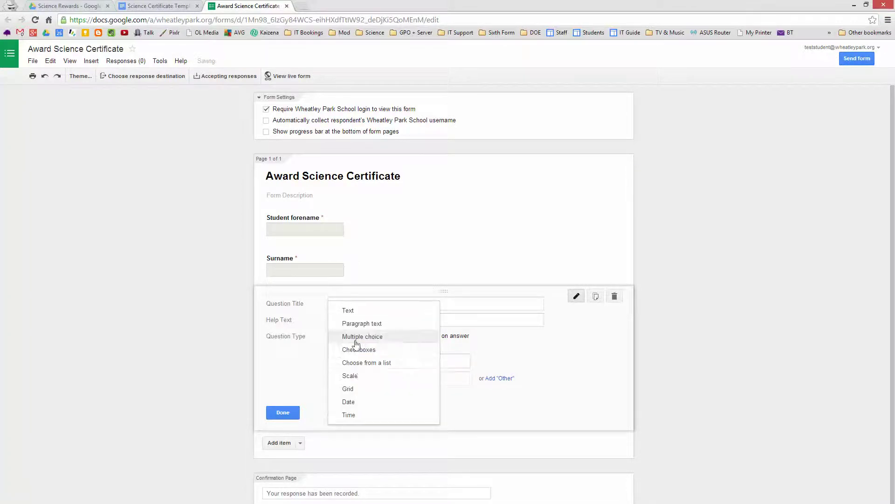
click(360, 366)
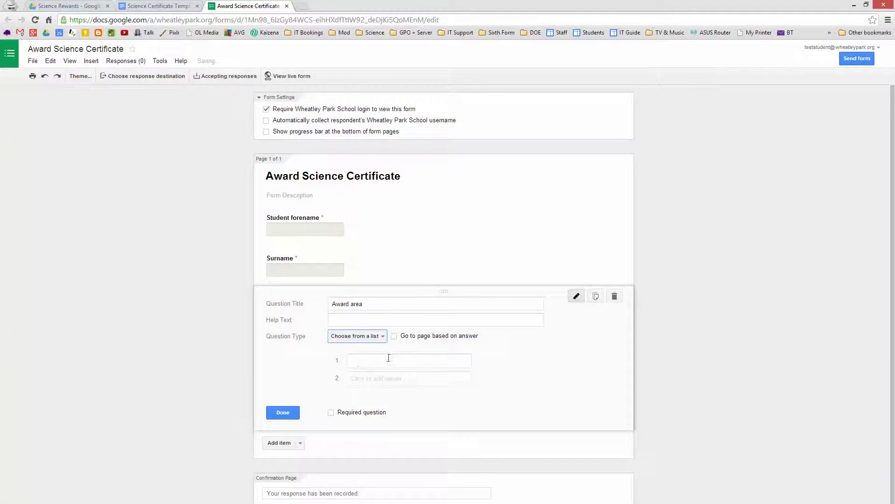
click(379, 358)
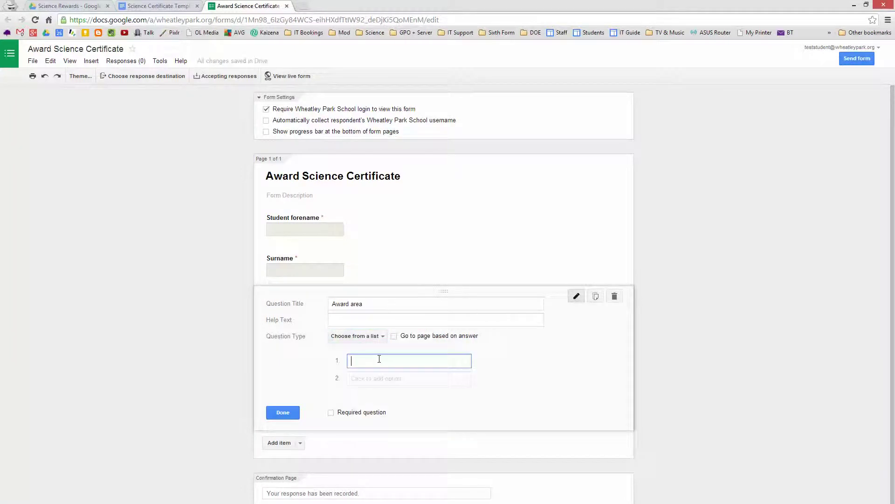
text(Practical work)
Step: Add options 'Perseverance' (spelling corrected) and 'Problem solving', and make Award area required
click(374, 379)
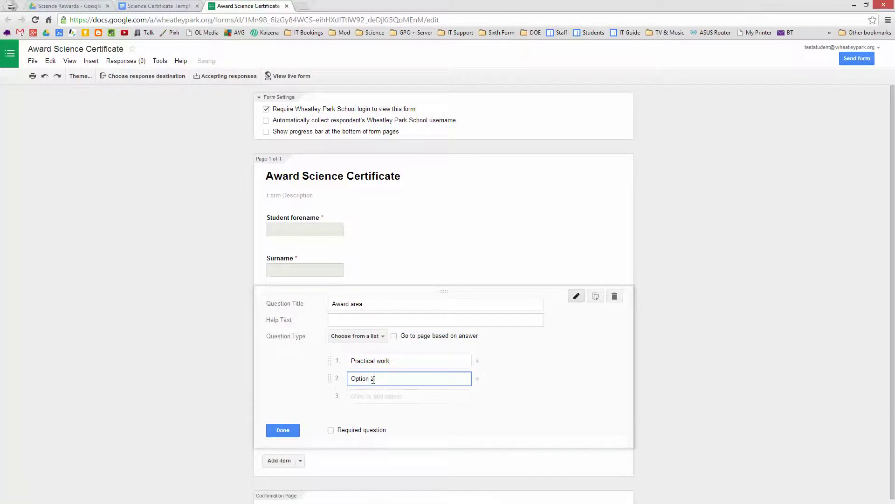
key(BackSpace)
key(BackSpace)
key(BackSpace)
key(BackSpace)
key(BackSpace)
key(BackSpace)
key(BackSpace)
key(BackSpace)
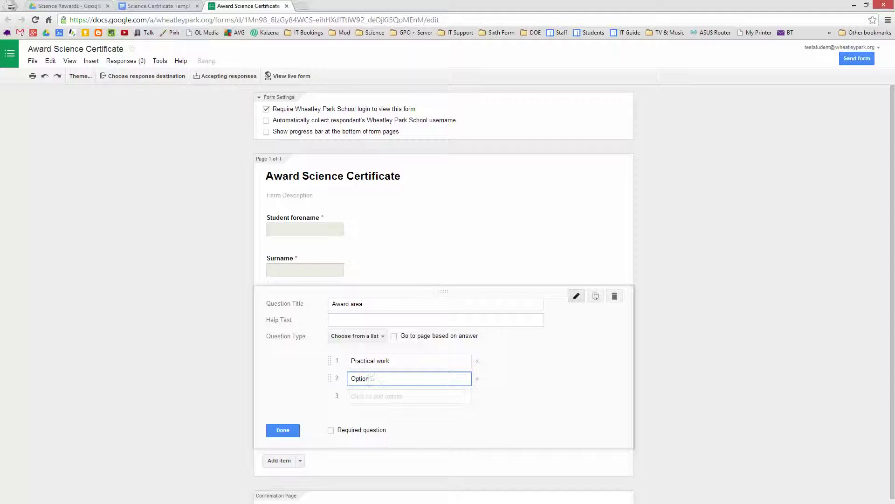
text(Per)
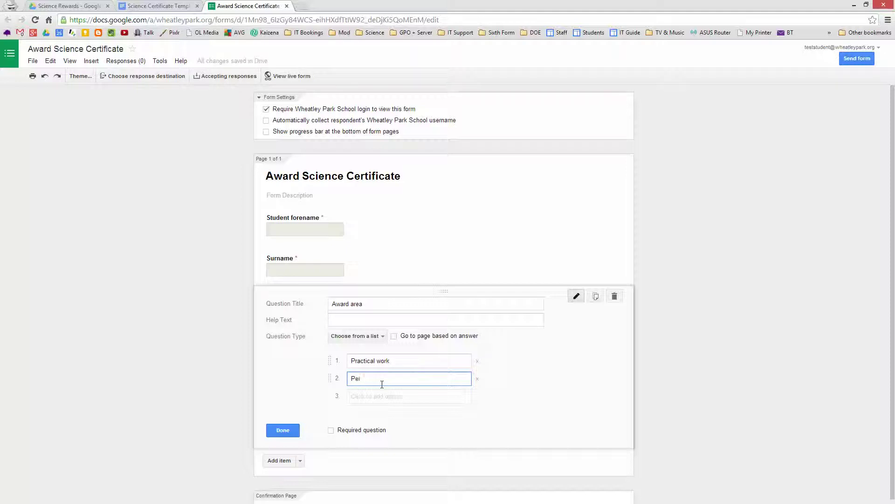
text(serverance)
right_click(369, 378)
click(408, 167)
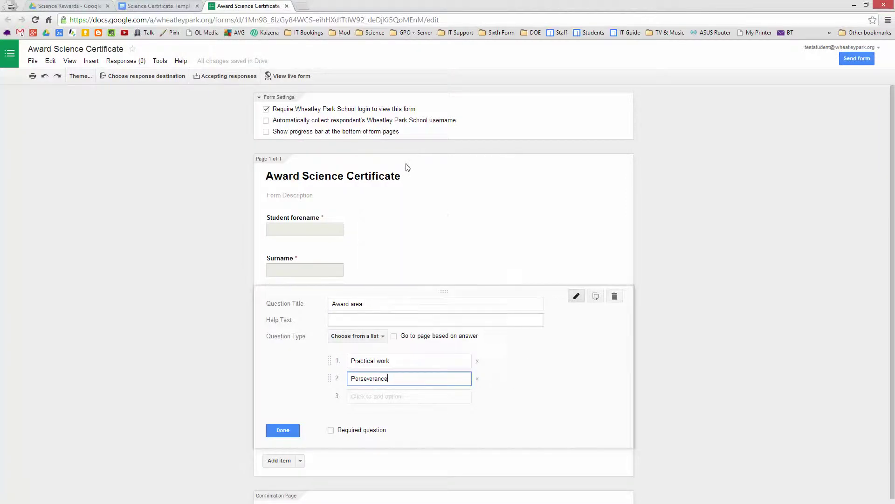
click(372, 394)
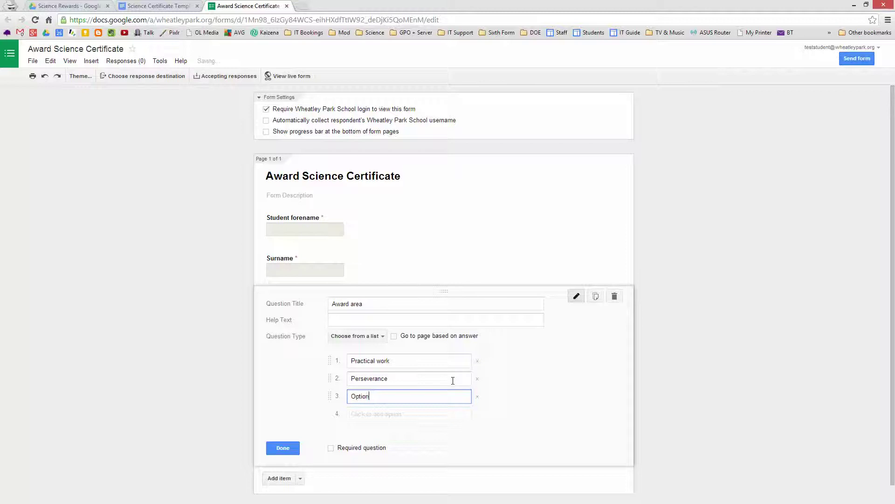
key(BackSpace)
key(BackSpace)
key(BackSpace)
key(BackSpace)
key(BackSpace)
key(BackSpace)
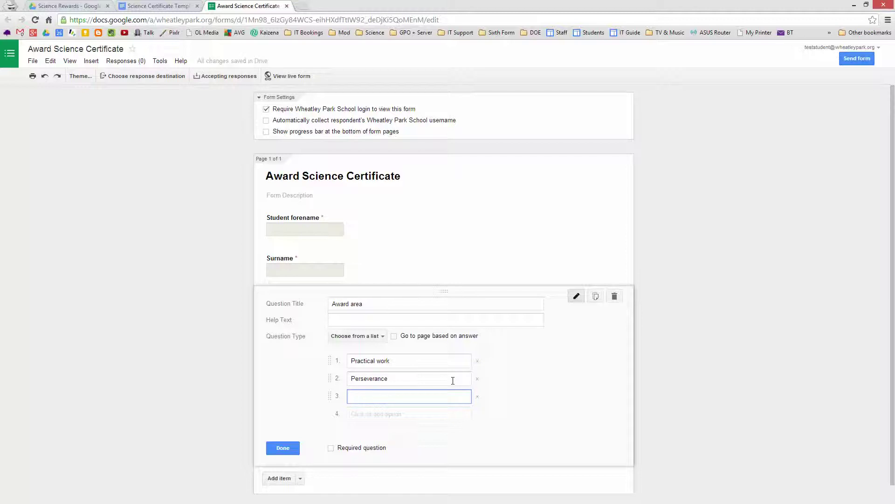
text(Problem solving)
click(332, 448)
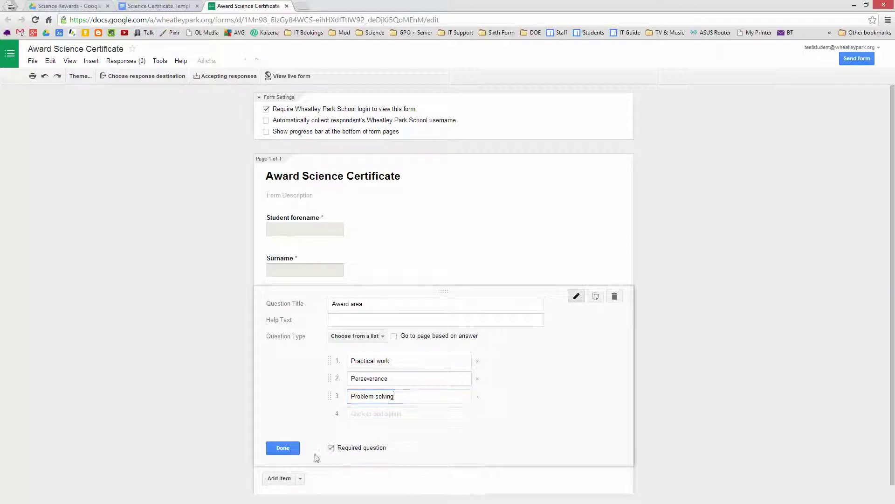
click(282, 449)
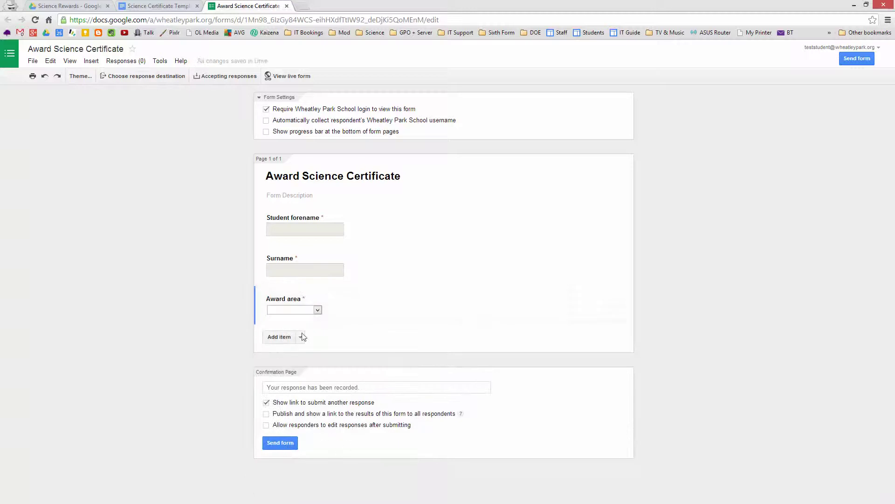
Step: Add a 'Comments' question with a paragraph text answer
click(281, 341)
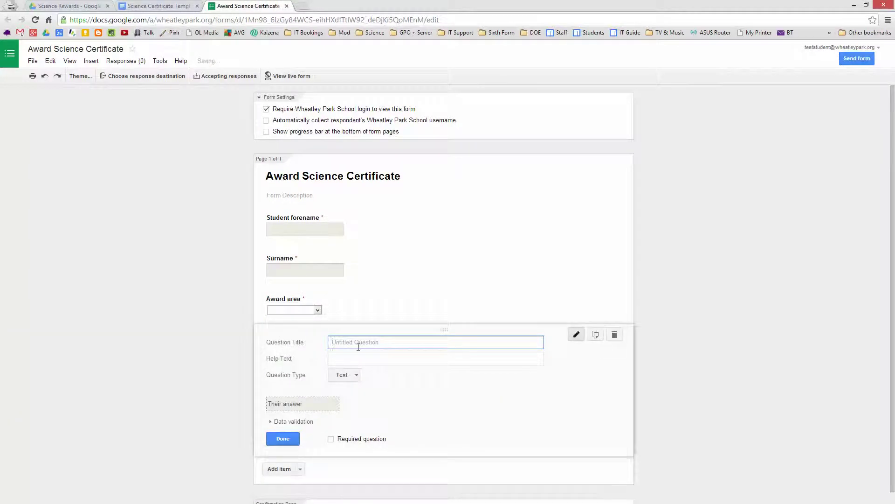
text(Comments)
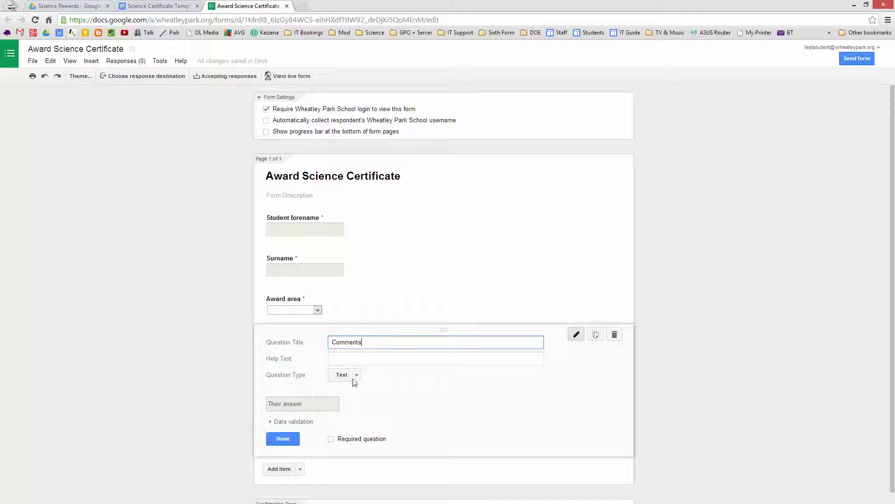
click(356, 377)
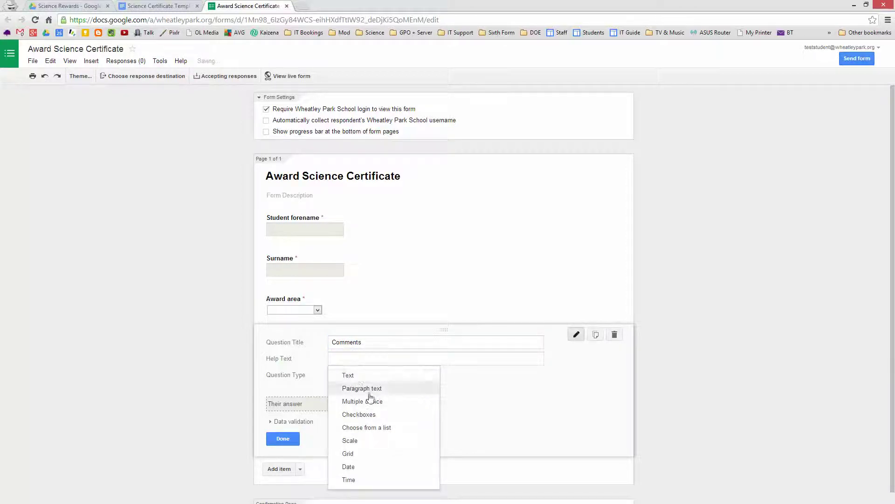
click(369, 388)
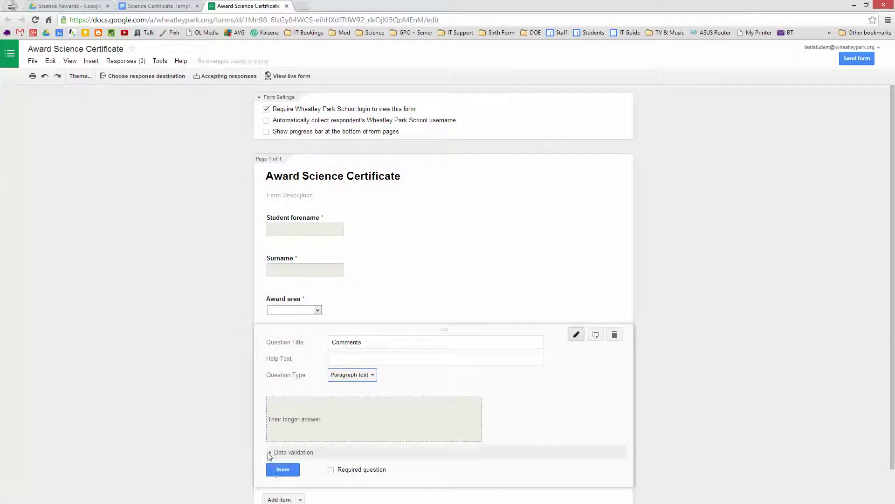
Step: Limit Comments to a maximum of 20 characters with error text 'No more than 20 characters'
click(273, 452)
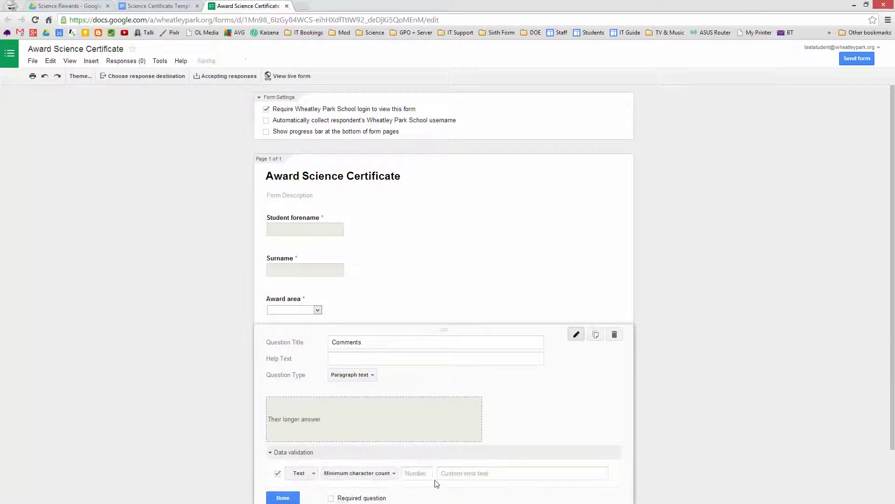
click(371, 475)
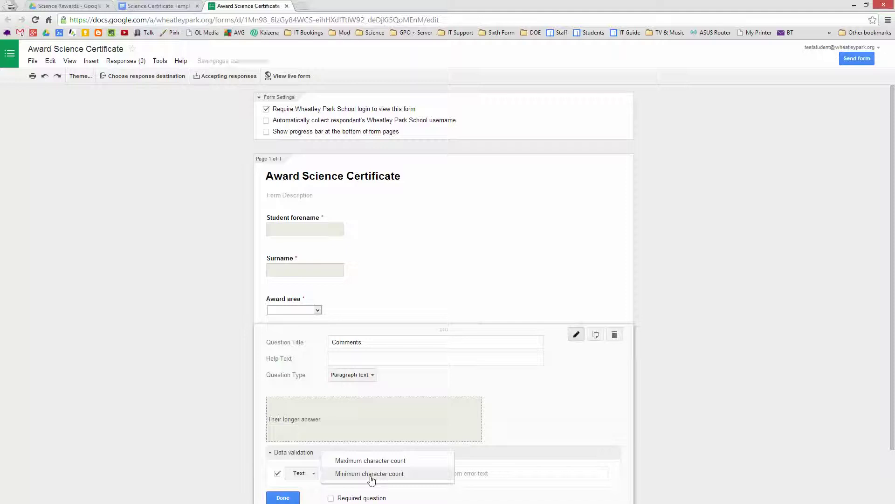
click(376, 461)
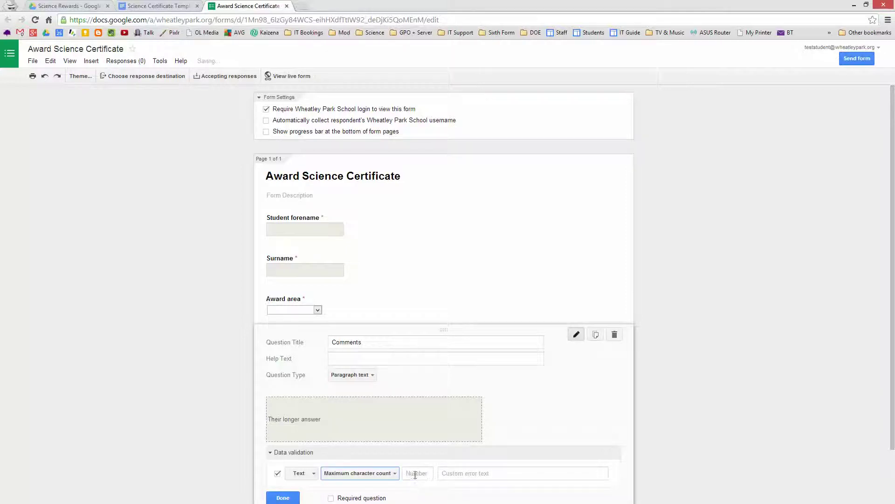
click(415, 474)
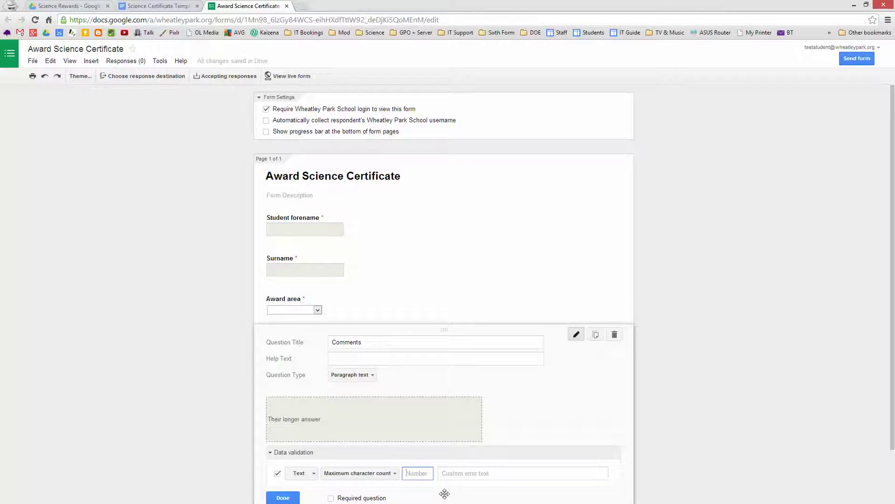
text(20)
click(467, 473)
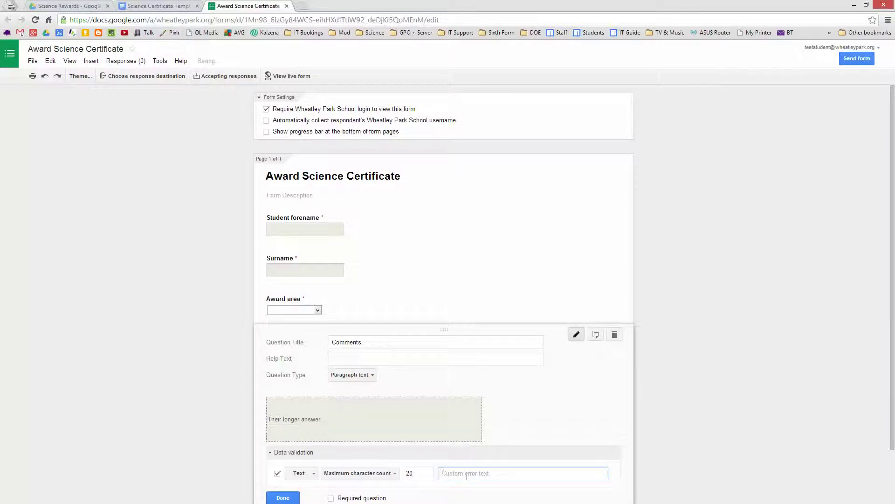
text(No)
text(, more than 20 cha)
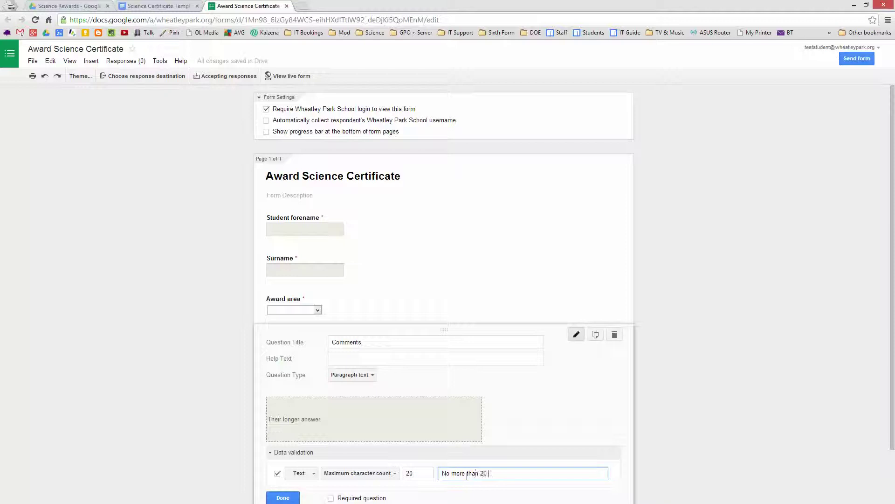
text(racters)
scroll(551, 415, down, 1)
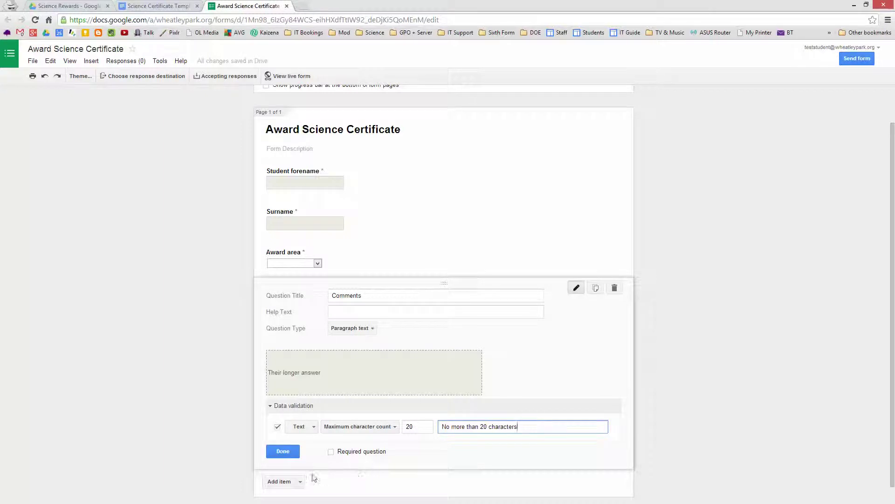
click(284, 452)
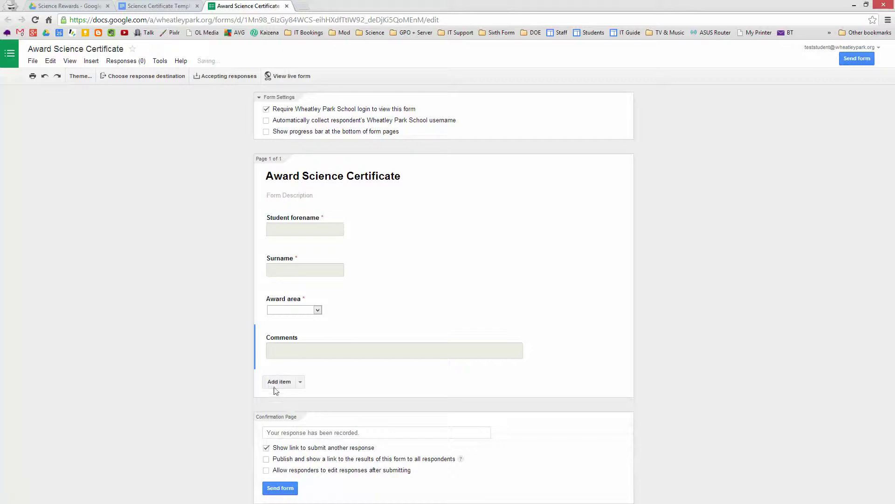
Step: Add a 'Teacher name' choose-from-a-list question with first option 'Teacher 1'
click(277, 386)
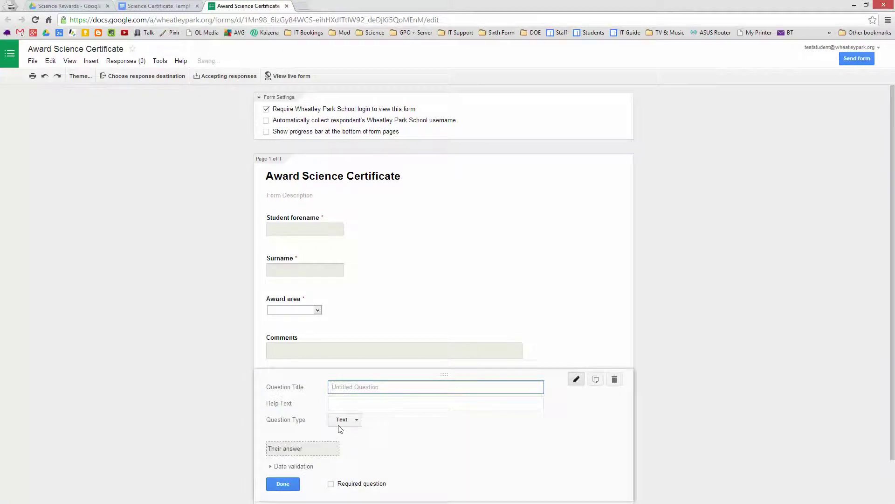
text(Teacher name)
click(362, 425)
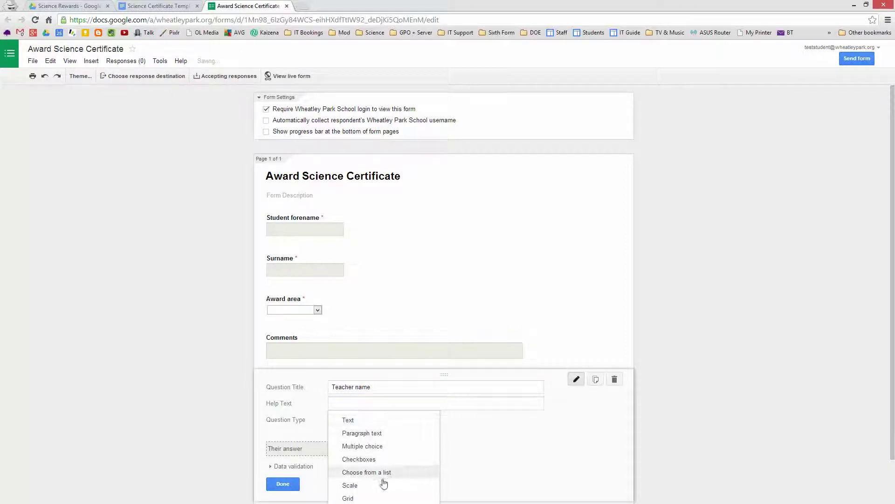
click(377, 472)
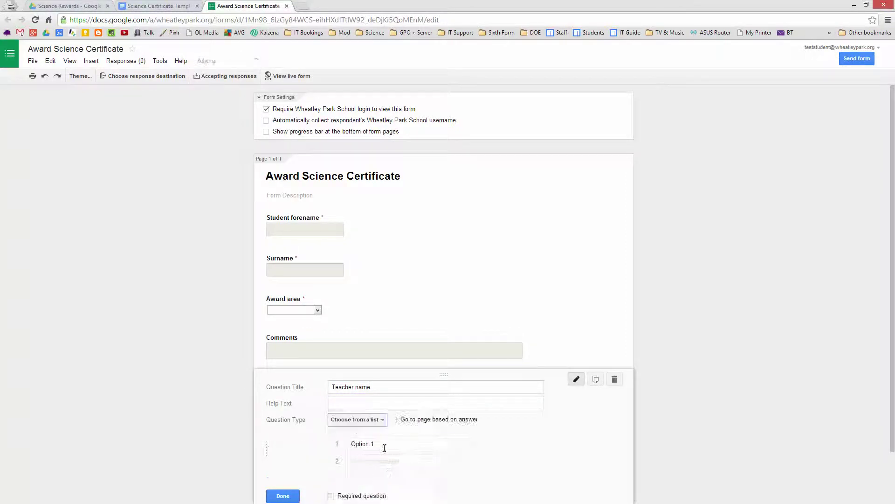
click(384, 445)
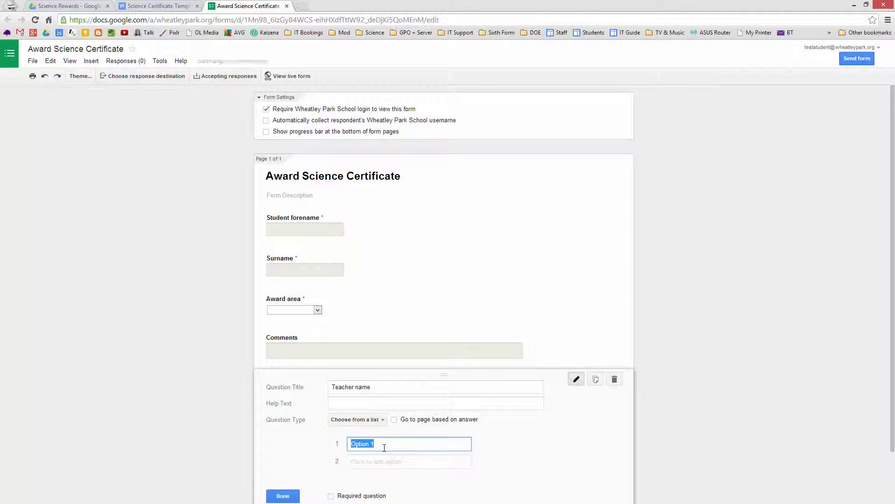
text(Teach)
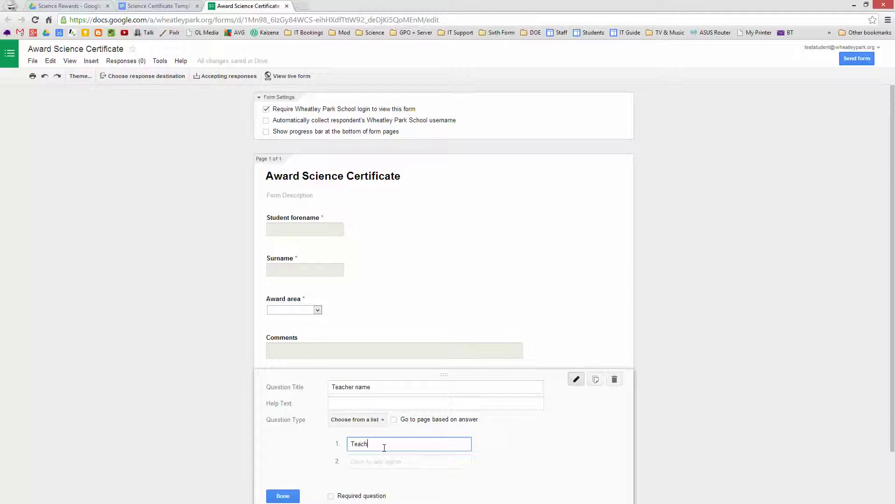
text(ar 1)
Step: Add options 'Teacher 2' and 'Teacher 3' and make Teacher name required
click(356, 463)
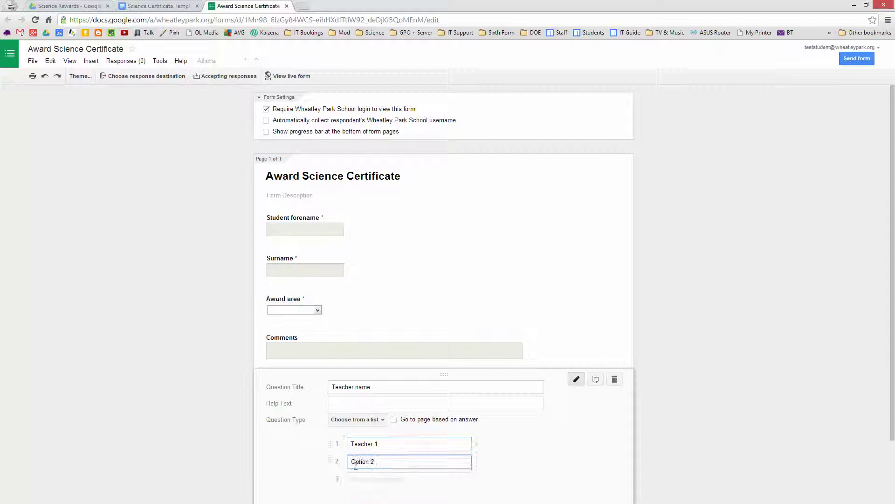
text(Te)
key(BackSpace)
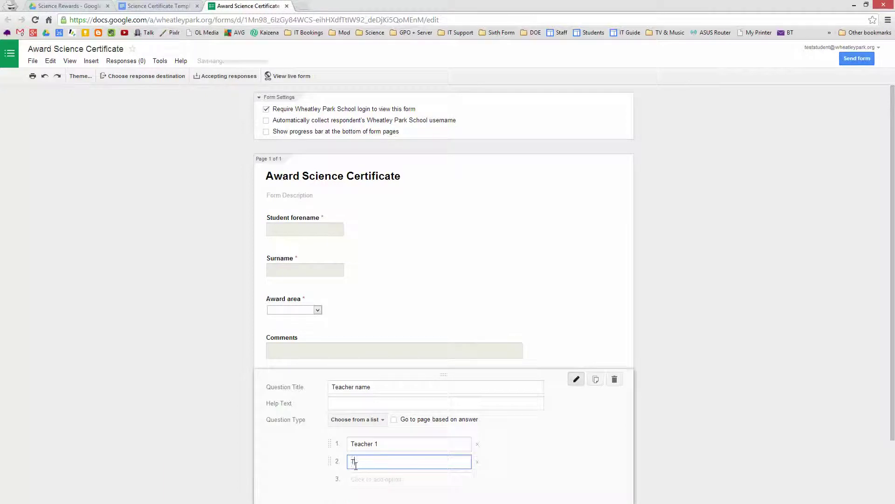
text(eacher 2)
click(365, 479)
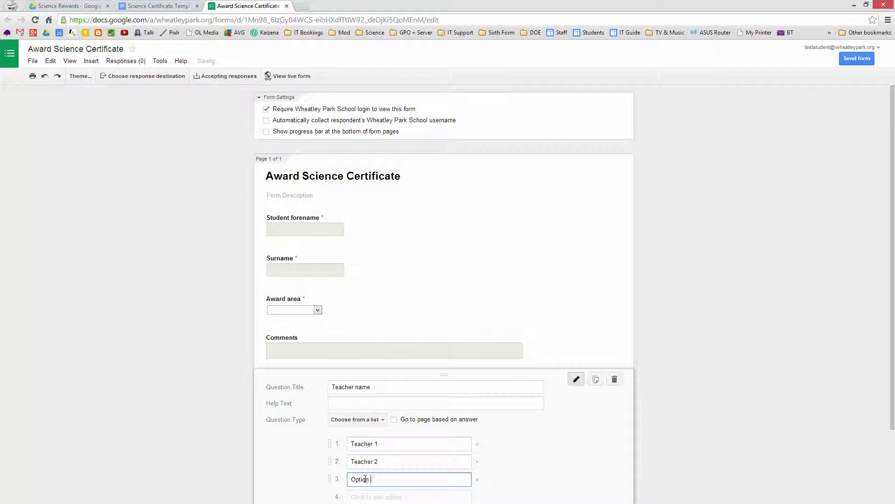
key(BackSpace)
key(BackSpace)
key(BackSpace)
key(BackSpace)
key(BackSpace)
key(BackSpace)
key(BackSpace)
text(Teacher 3)
scroll(537, 445, down, 2)
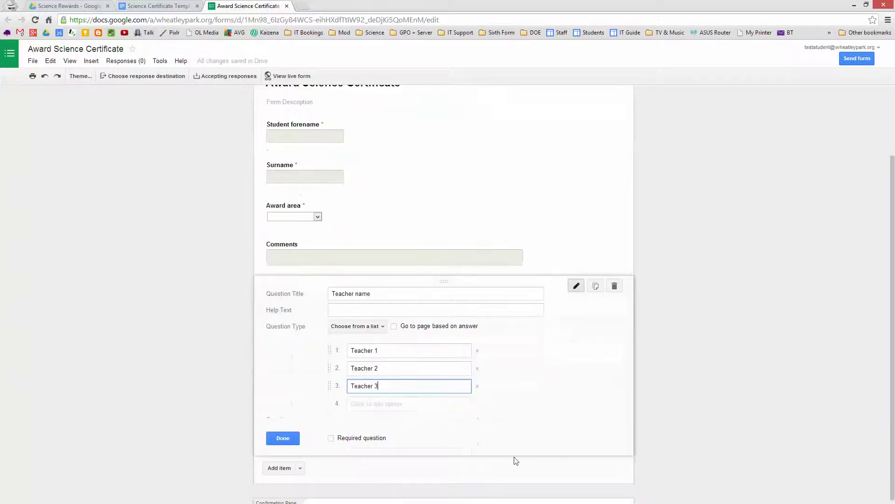
click(332, 439)
click(283, 439)
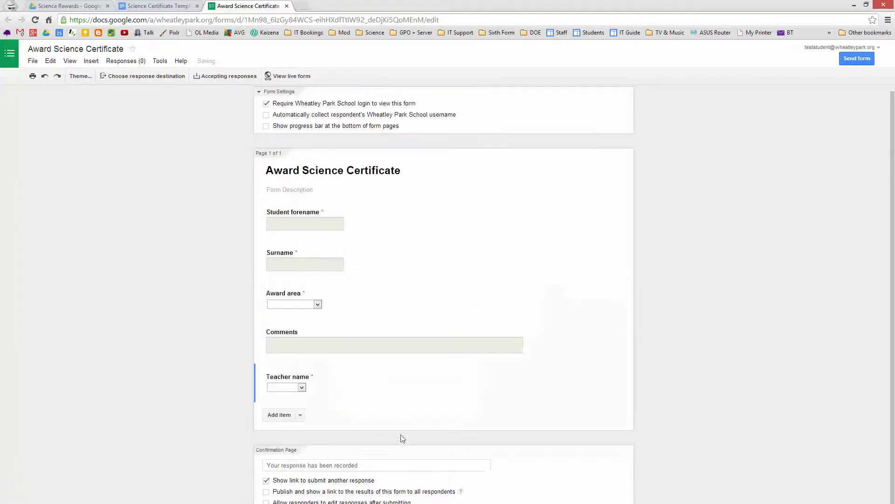
Step: Add a required 'Date' question of Date type with Include year unticked
click(280, 416)
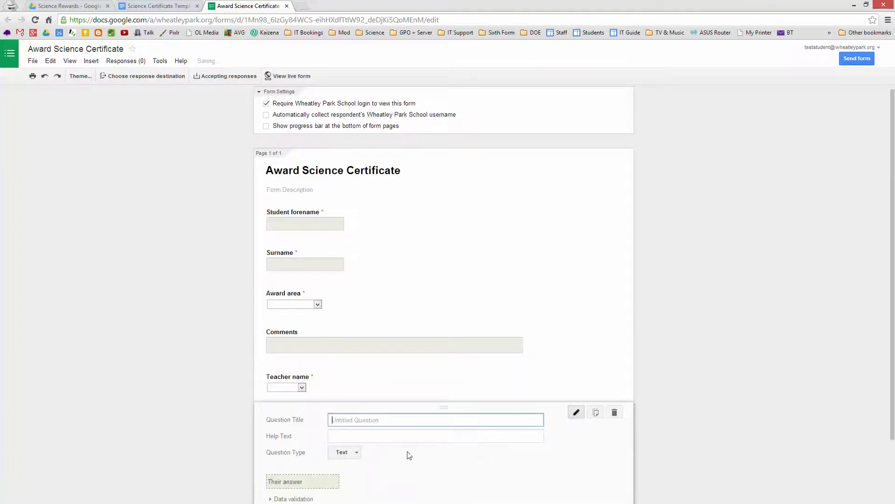
text(Date)
click(357, 453)
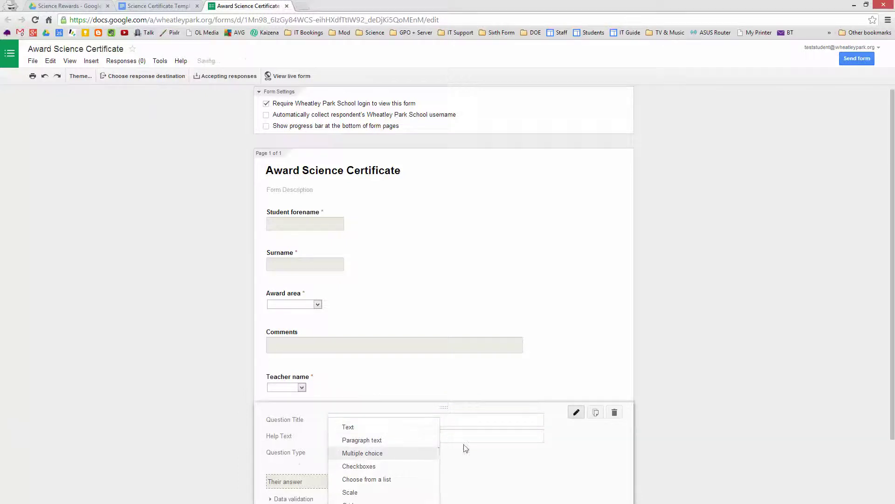
scroll(505, 440, down, 1)
scroll(505, 441, down, 1)
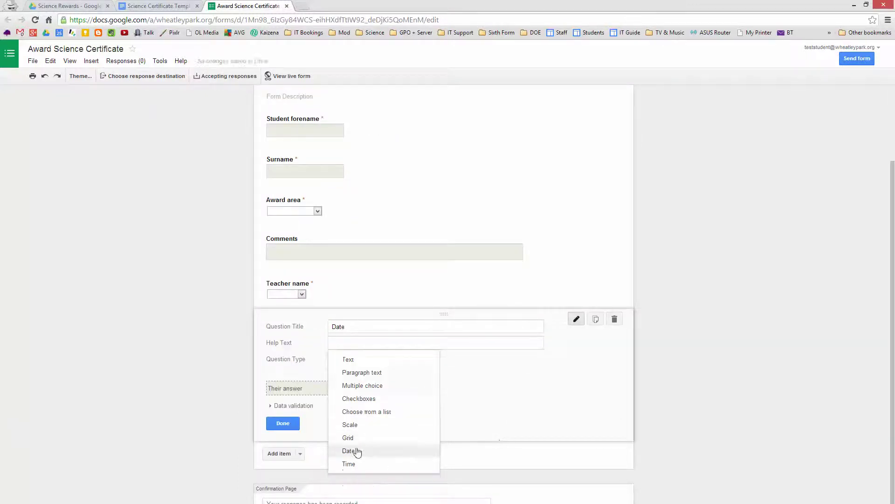
click(357, 452)
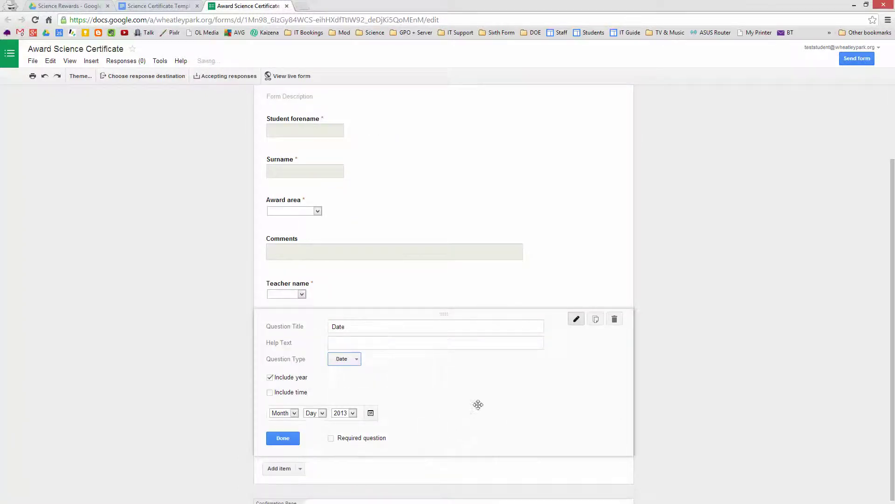
click(270, 379)
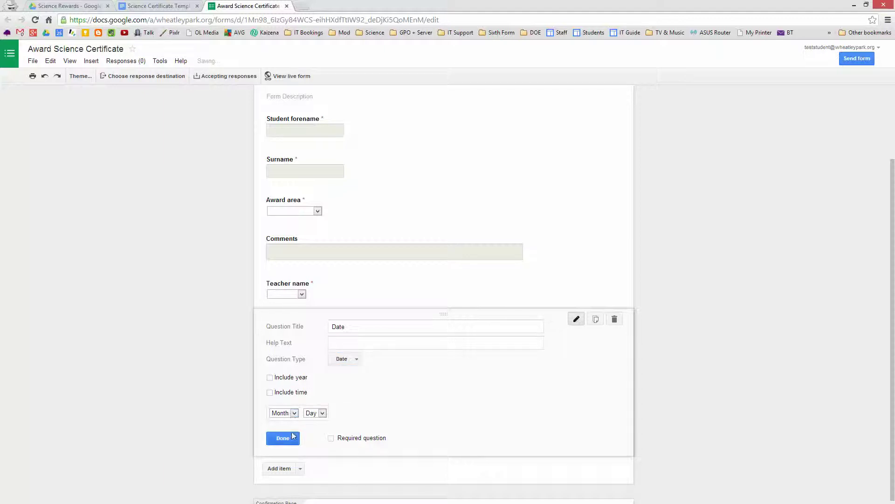
click(331, 438)
scroll(447, 415, down, 1)
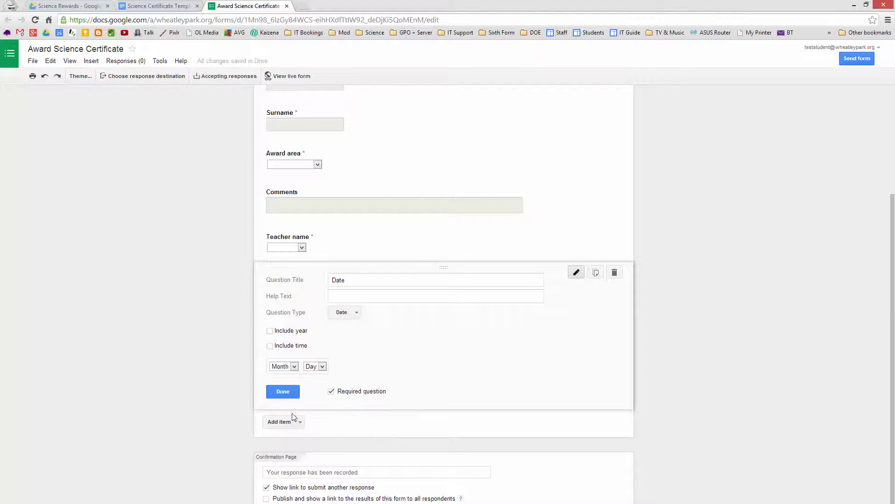
click(283, 392)
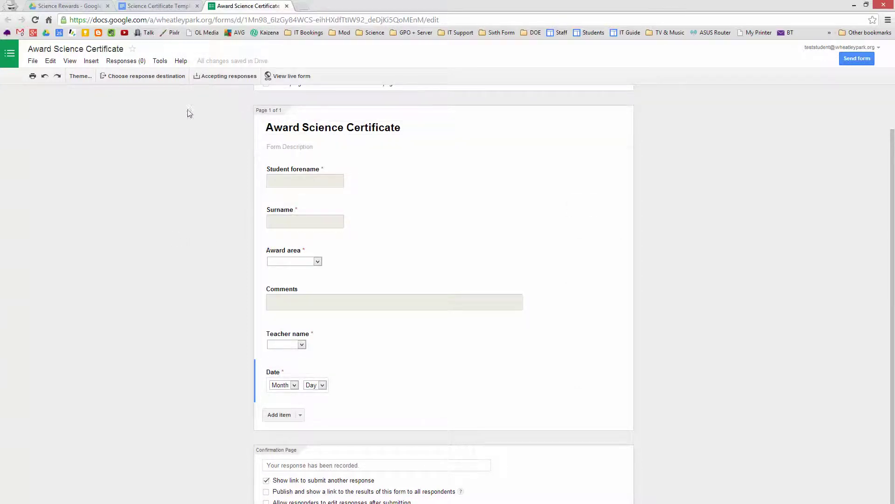
Step: Open the live Award Science Certificate form in a new tab, then return to the editor
click(126, 61)
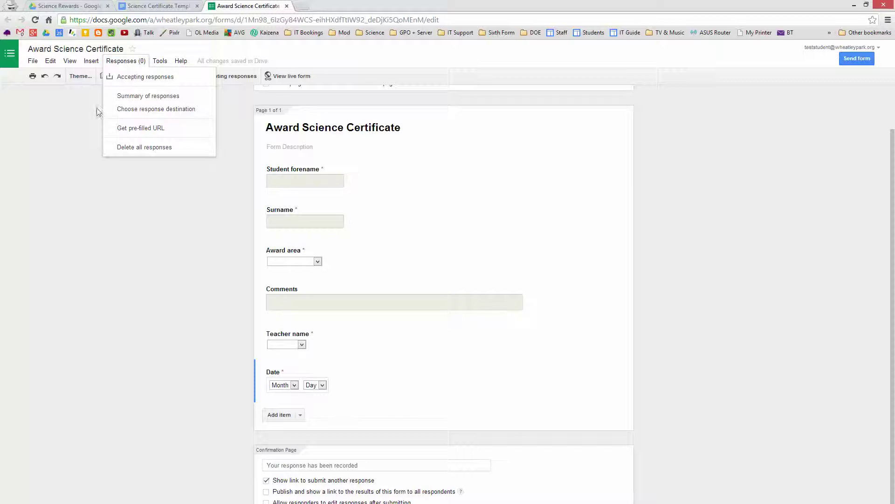
click(77, 102)
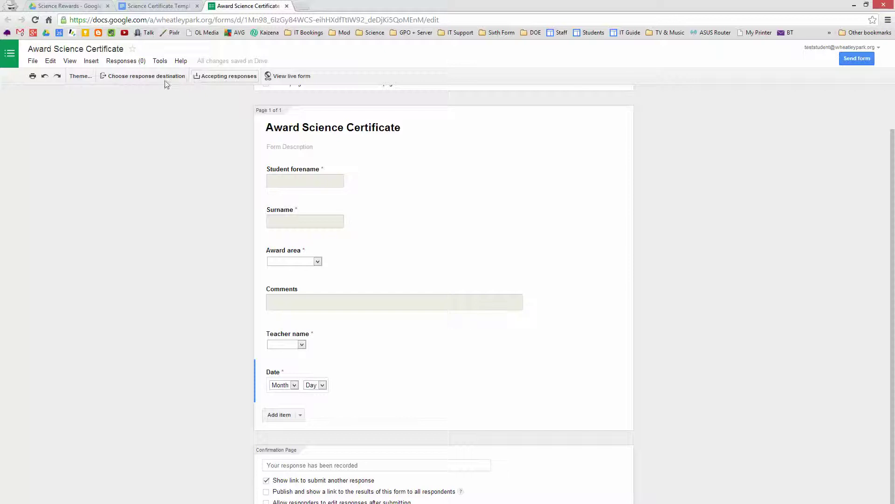
click(160, 61)
mouse_move(127, 66)
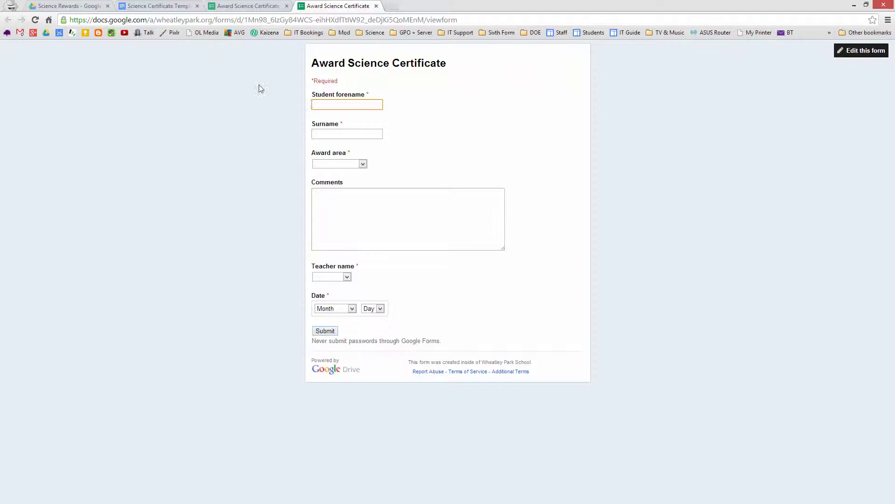
click(246, 6)
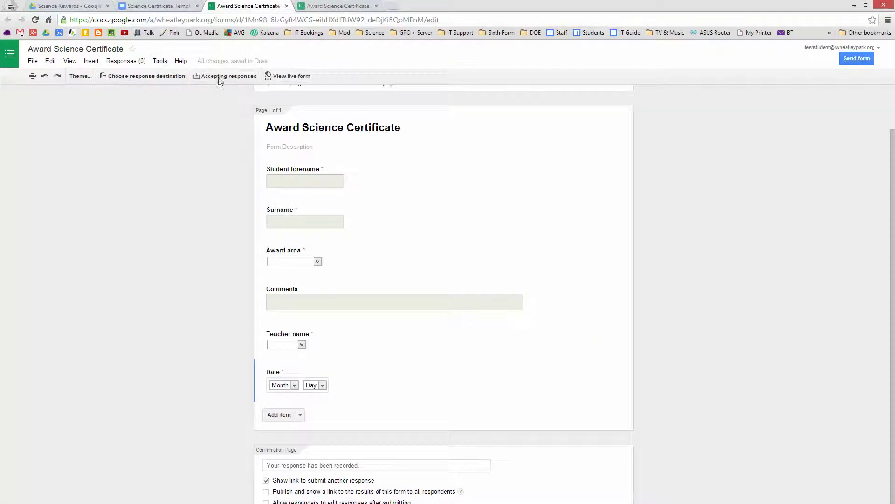
Step: Choose a new spreadsheet as the response destination and open 'Award Science Certificate (Responses)'
click(126, 61)
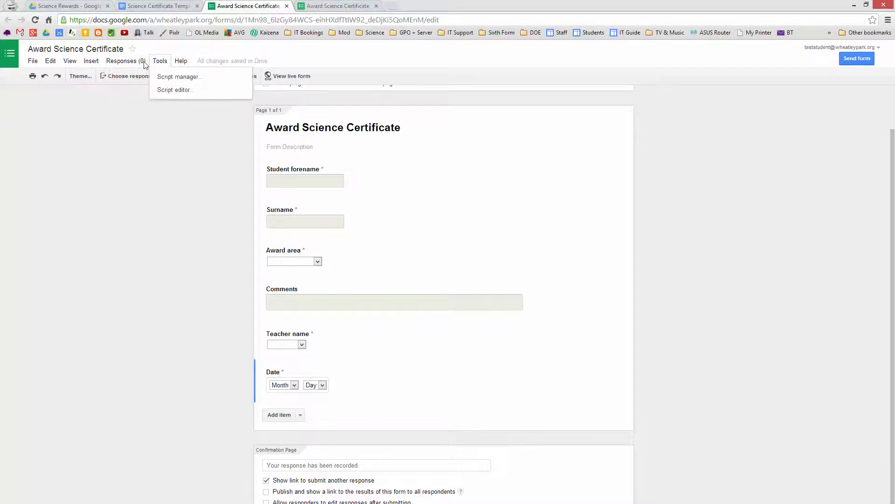
mouse_move(164, 64)
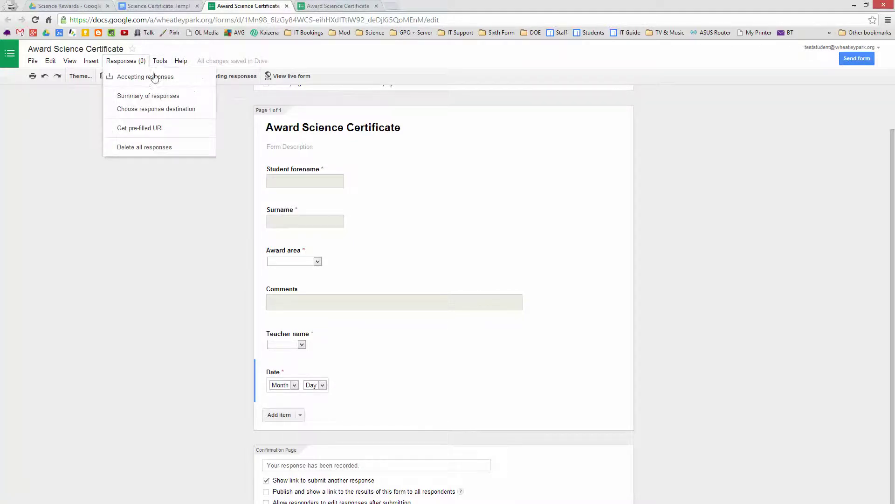
click(716, 465)
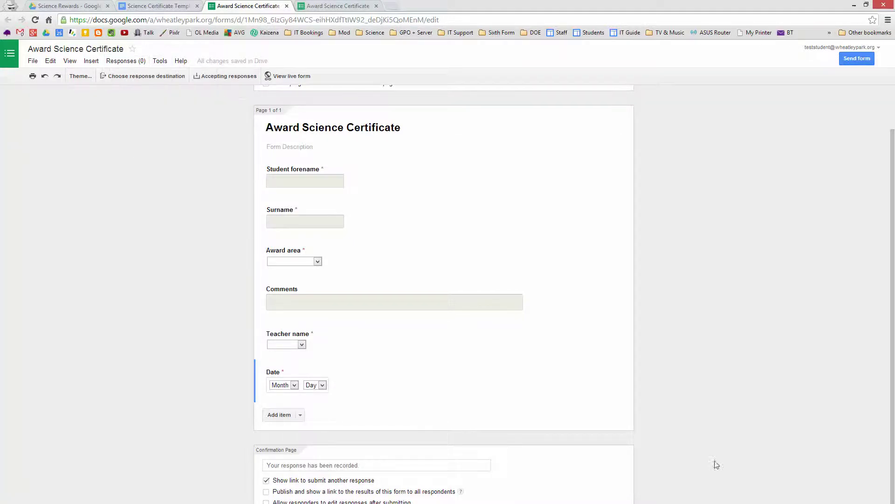
click(122, 61)
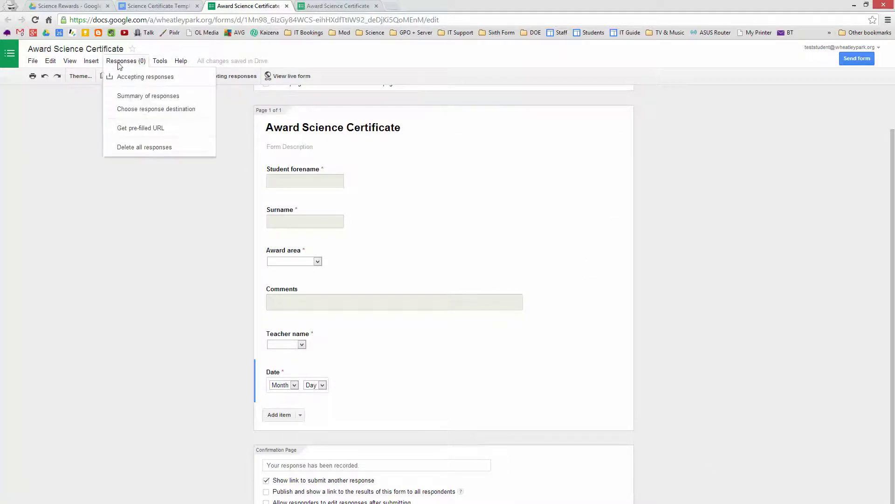
click(144, 111)
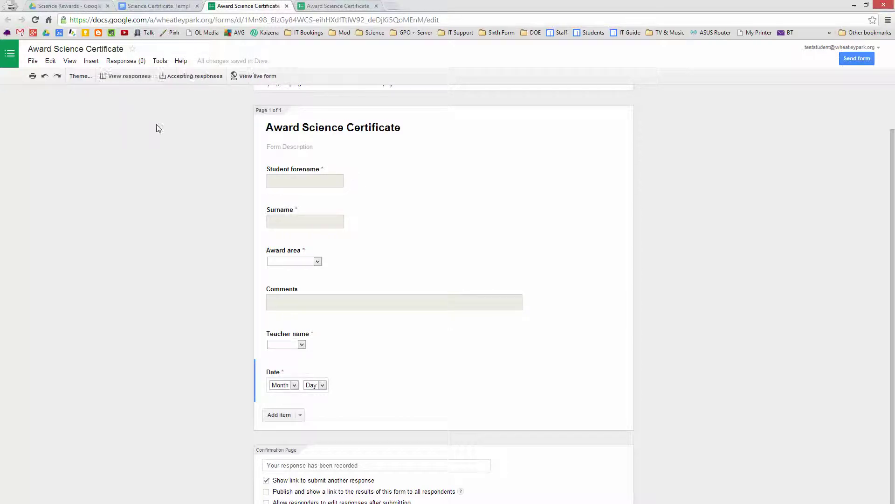
click(129, 76)
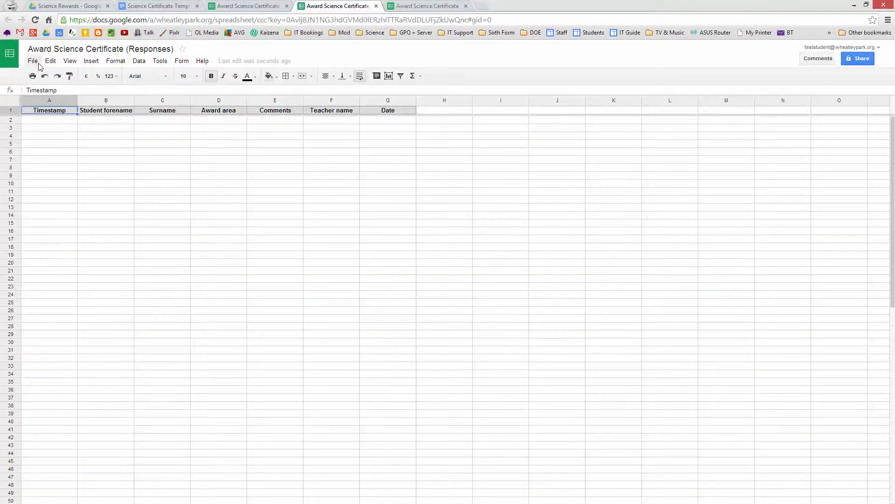
click(33, 60)
click(55, 148)
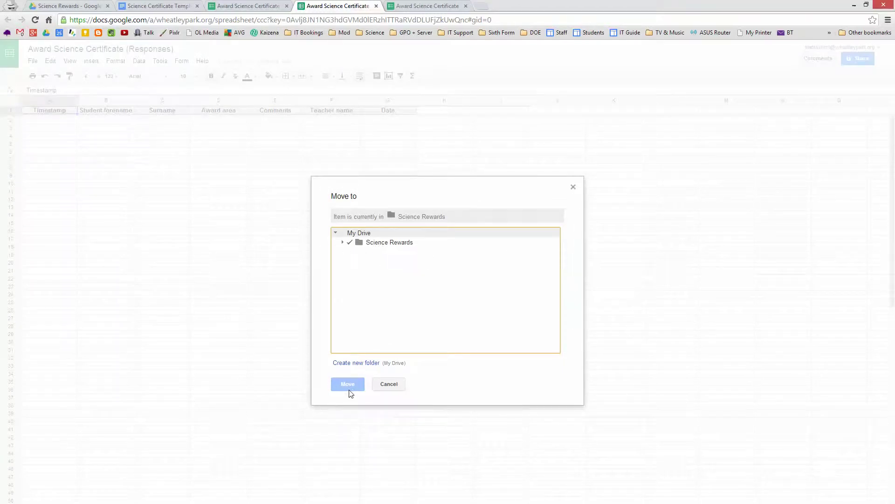
click(396, 387)
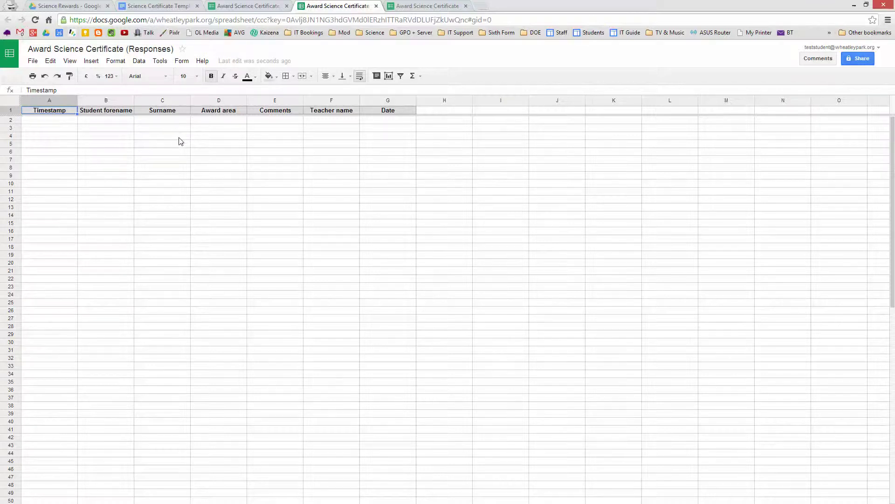
Step: Search the script gallery for autoCrat and install AutoCrat v4.4.0
click(159, 65)
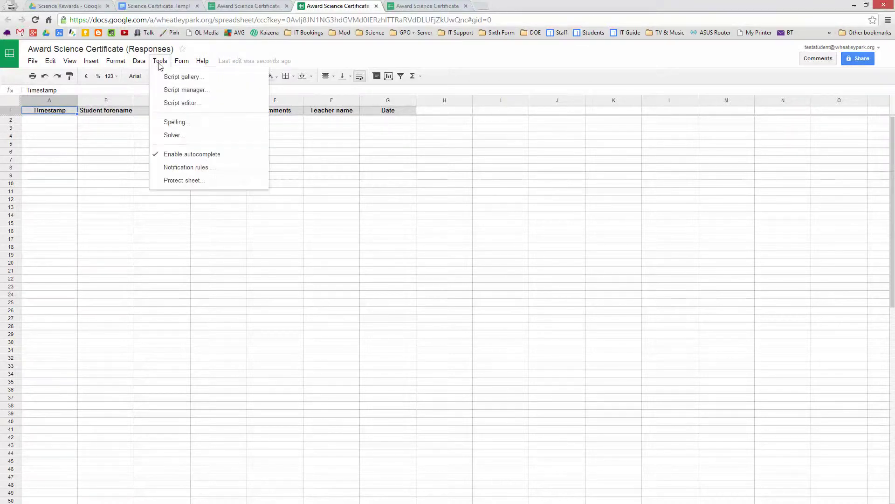
click(181, 77)
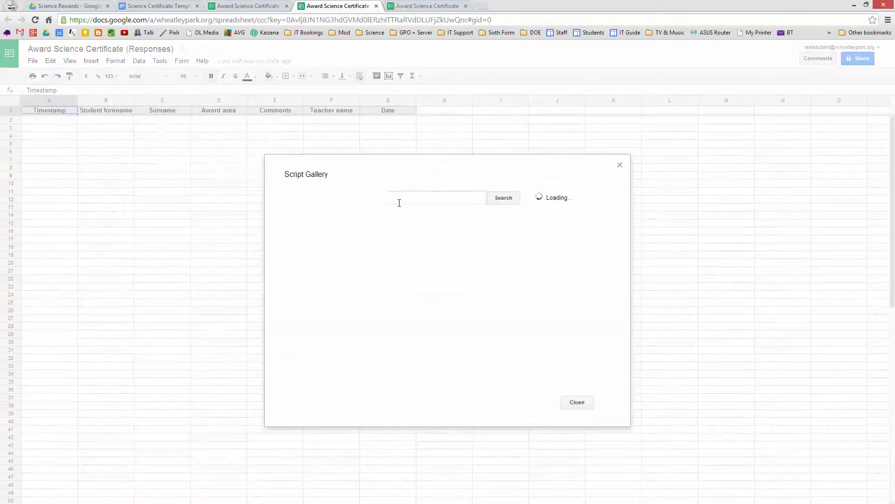
click(407, 200)
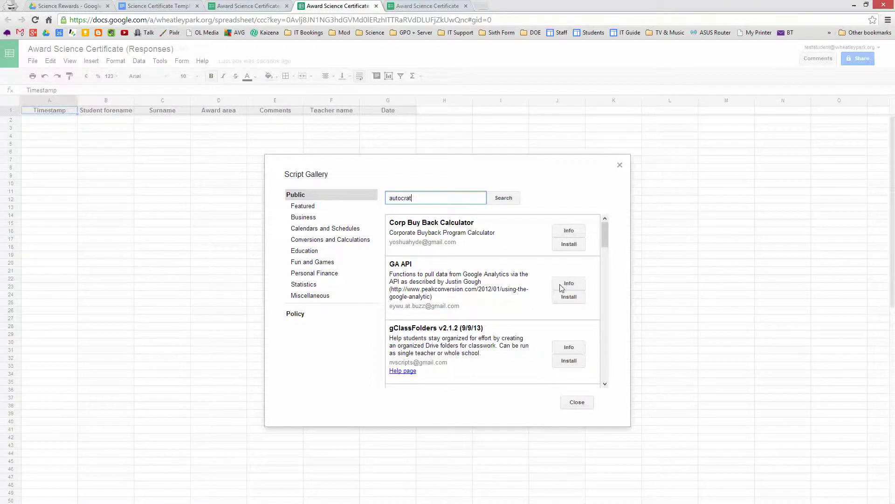
click(509, 202)
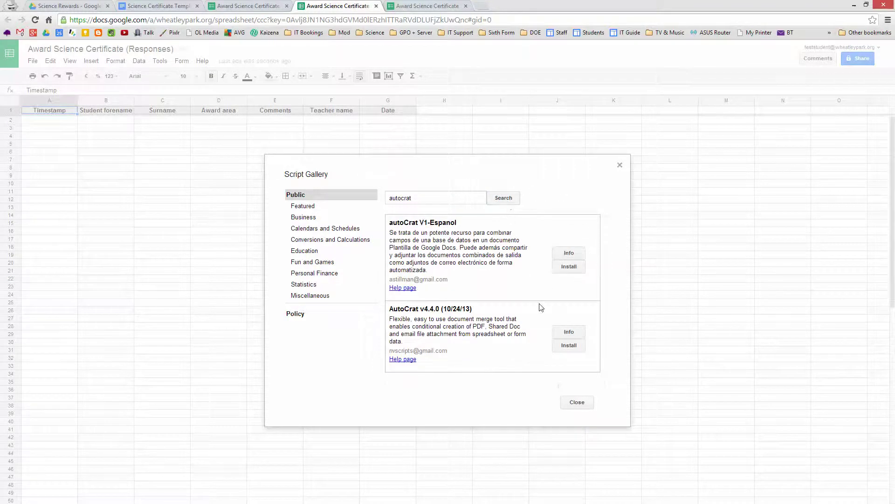
click(570, 346)
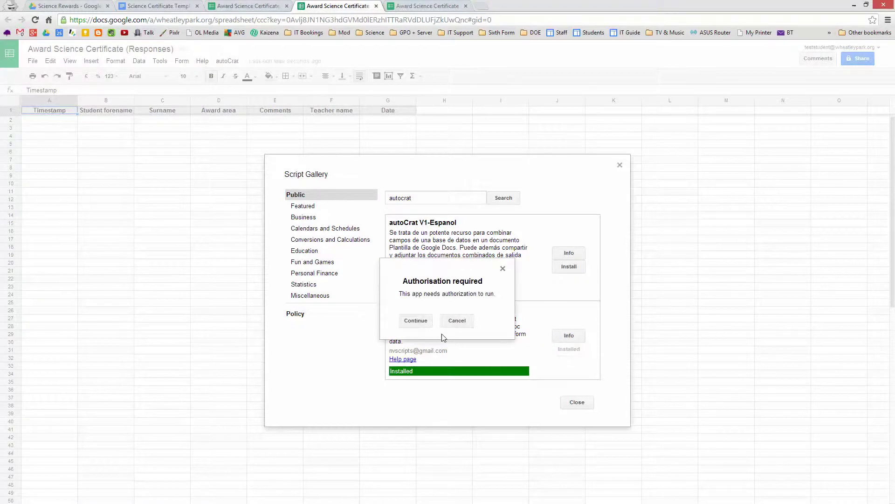
Step: Authorise AutoCrat's requested permissions and close the status window and script gallery
click(414, 320)
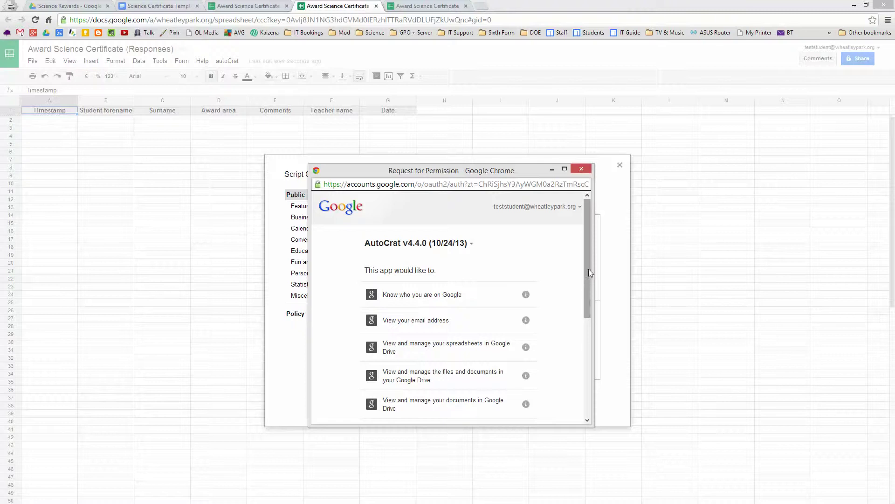
drag(589, 269, 595, 386)
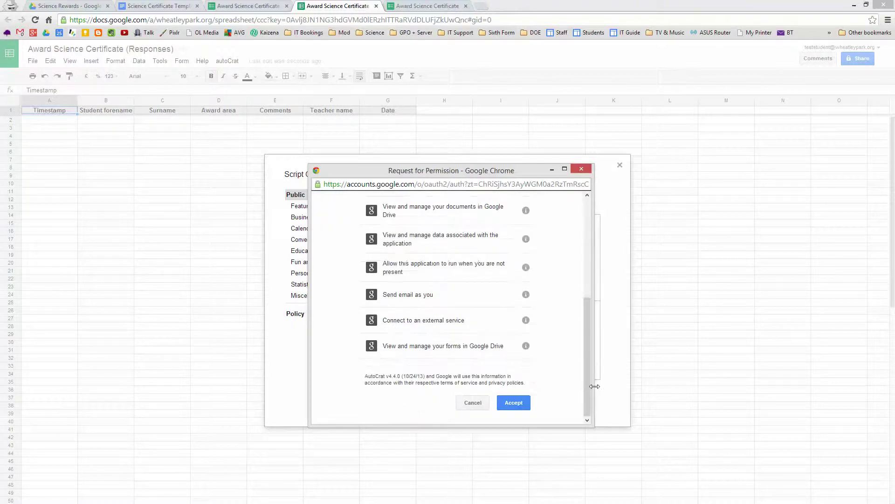
click(516, 404)
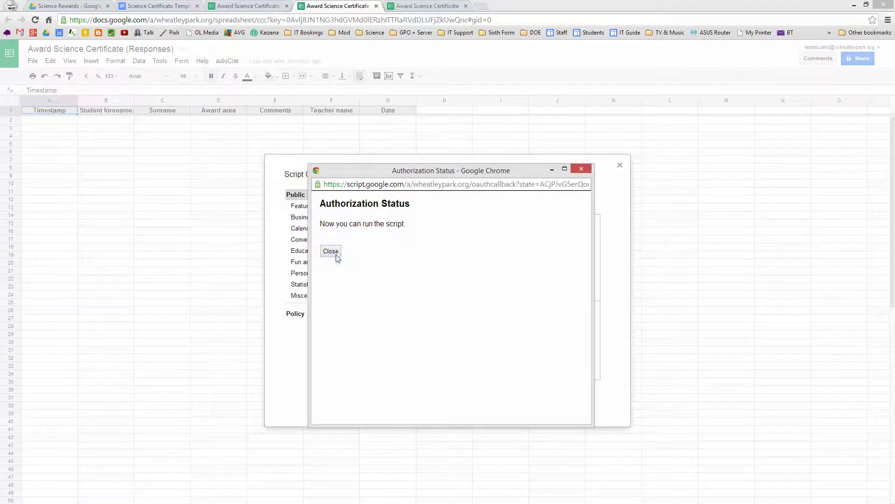
click(585, 171)
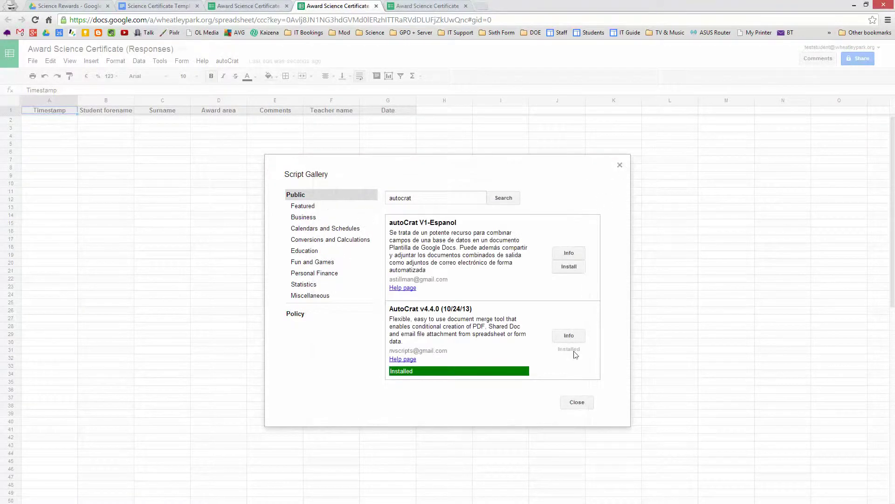
click(577, 402)
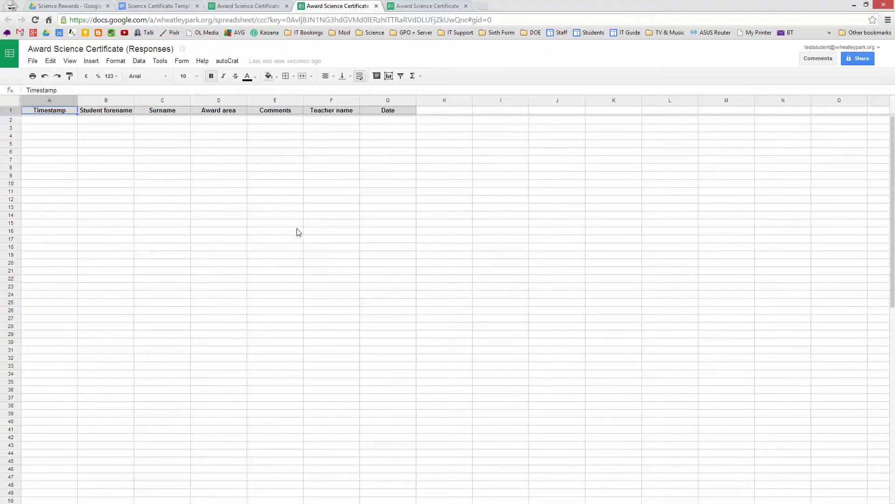
Step: Pick the Science Award certificate doc from Drive as autoCrat's template and save the setting
click(232, 63)
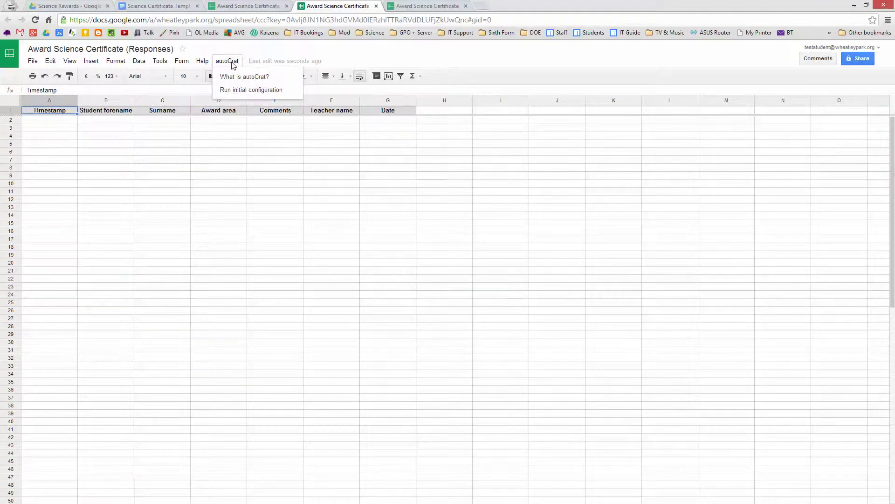
click(246, 92)
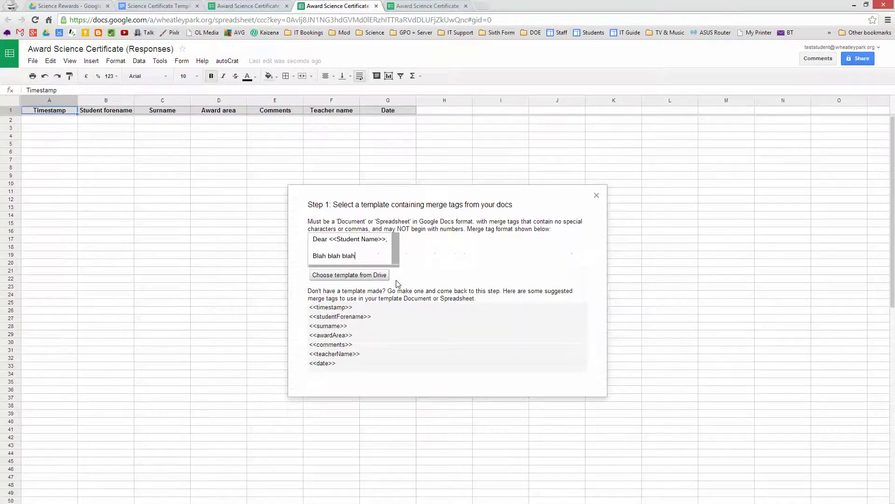
click(368, 276)
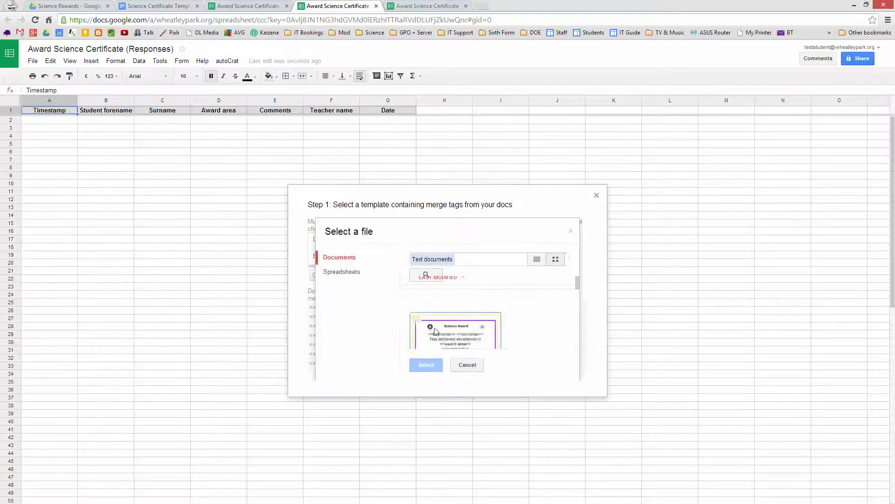
click(426, 324)
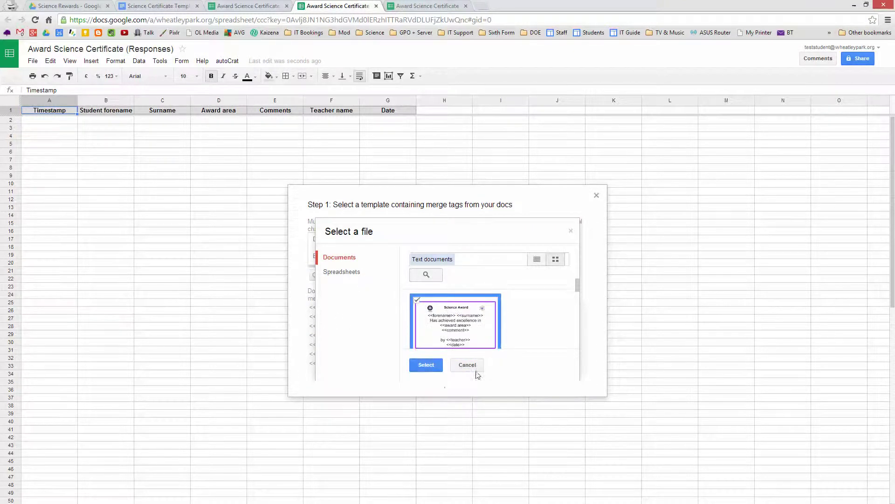
click(427, 366)
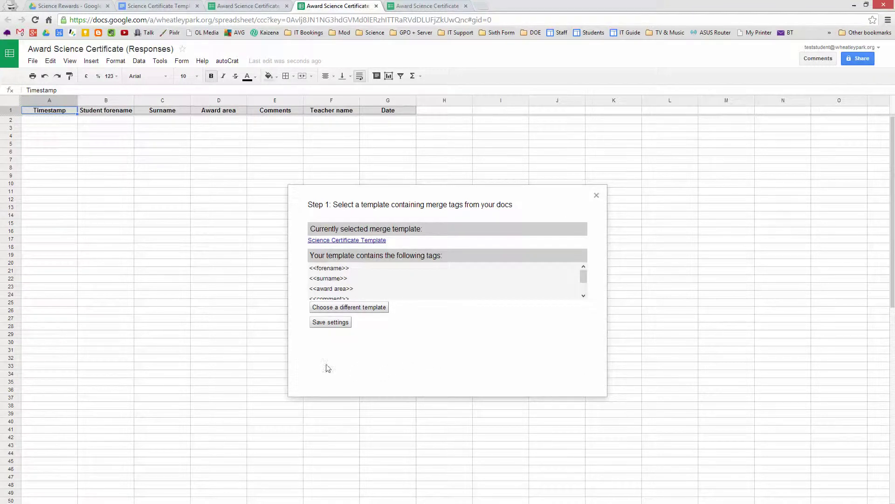
click(340, 326)
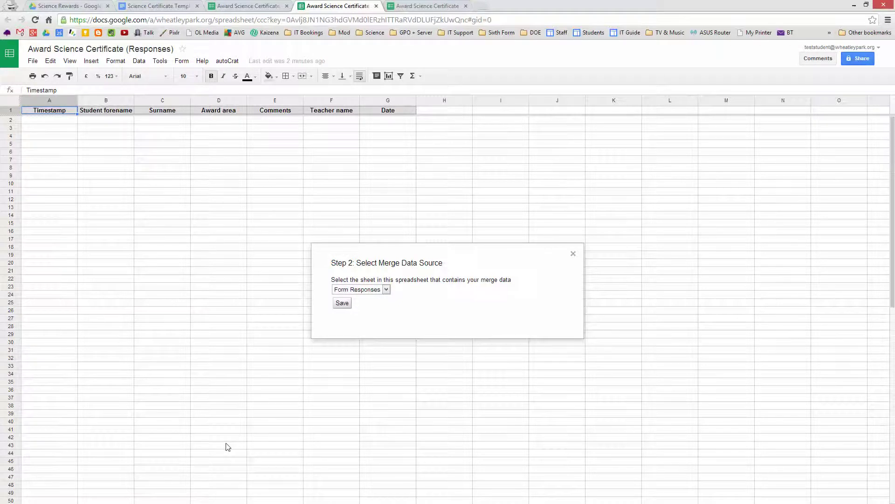
Step: Keep Form Responses as the merge data sheet and continue with no merge condition
click(386, 290)
click(386, 290)
click(342, 304)
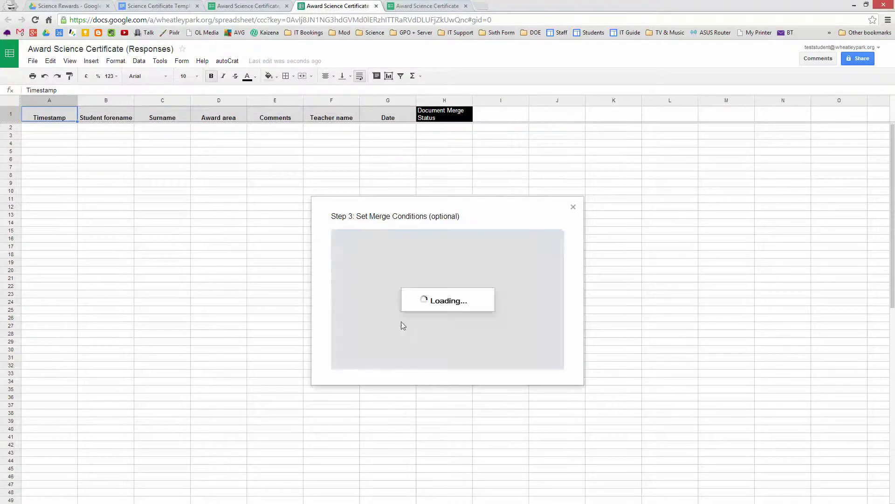
mouse_move(443, 122)
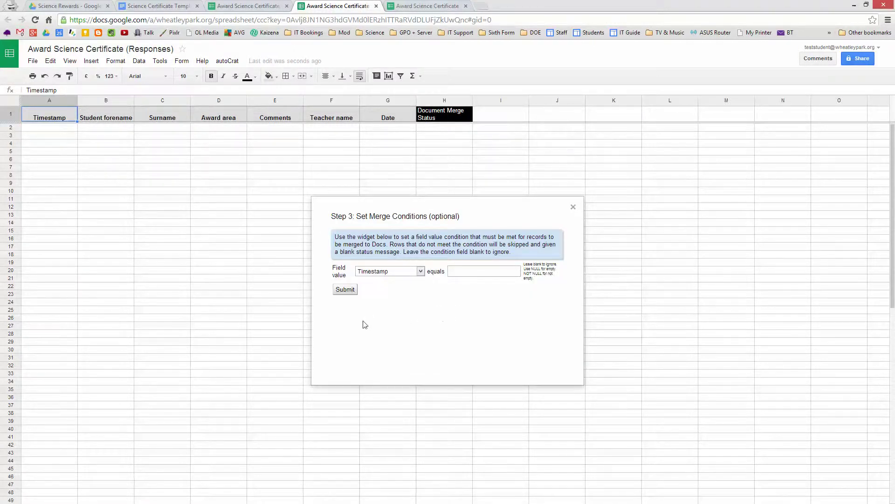
click(346, 290)
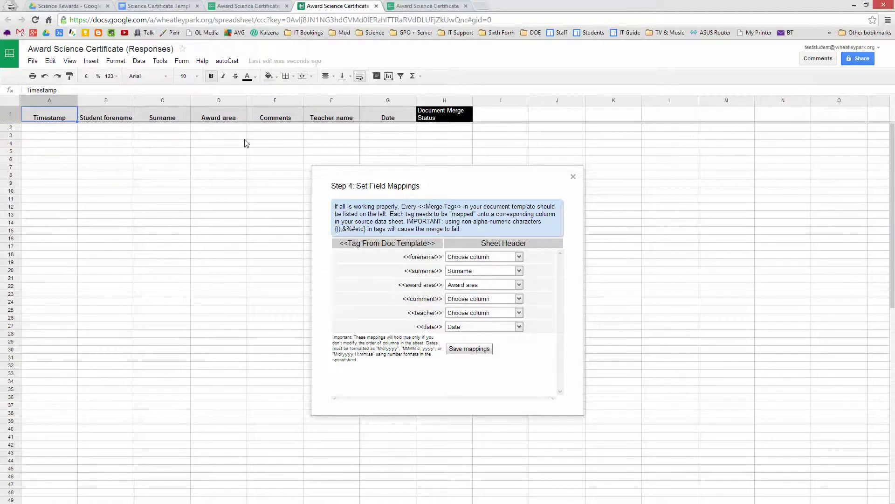
Step: Map <<forename>> to Student forename, <<comment>> to Comments, <<teacher>> to Teacher name, keep Date, and save
click(487, 257)
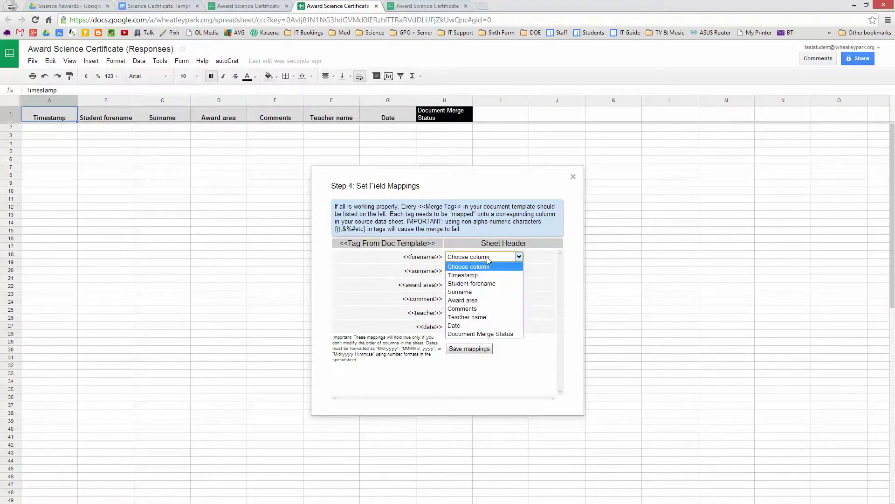
click(485, 284)
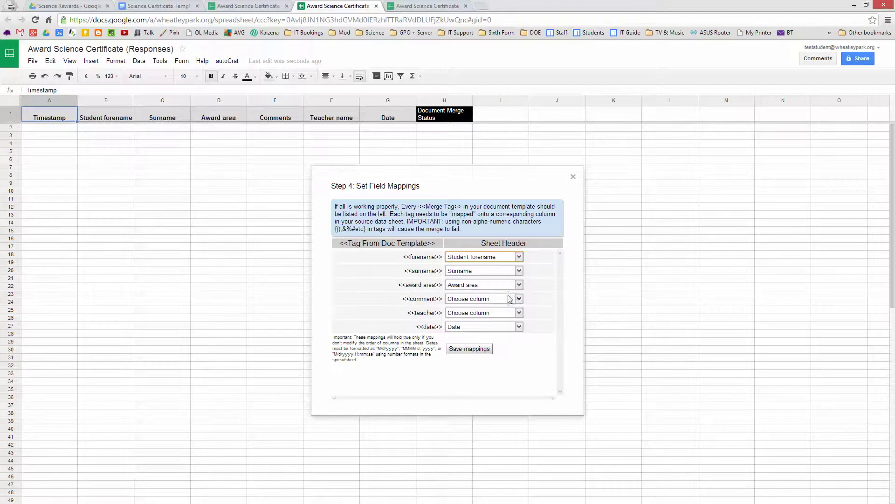
click(488, 299)
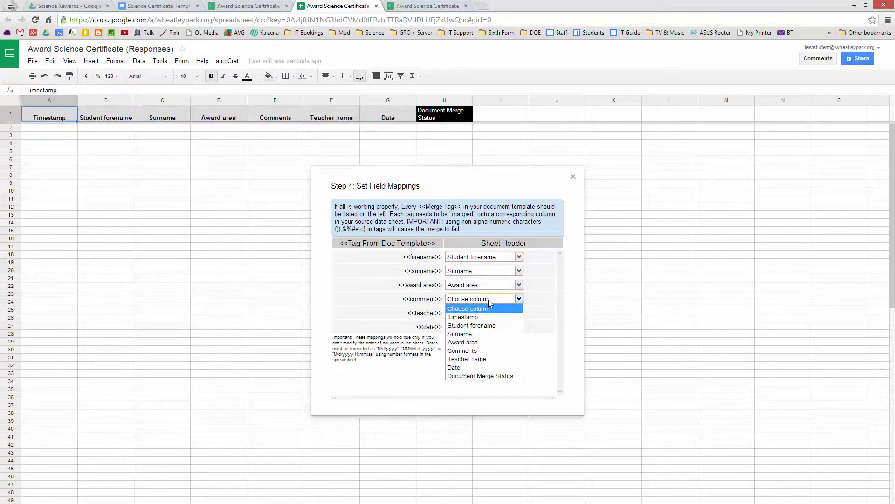
click(470, 353)
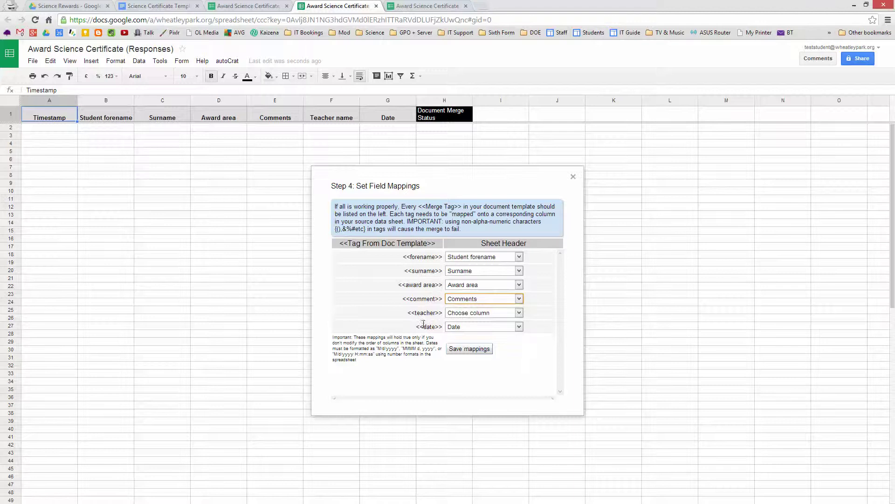
click(484, 313)
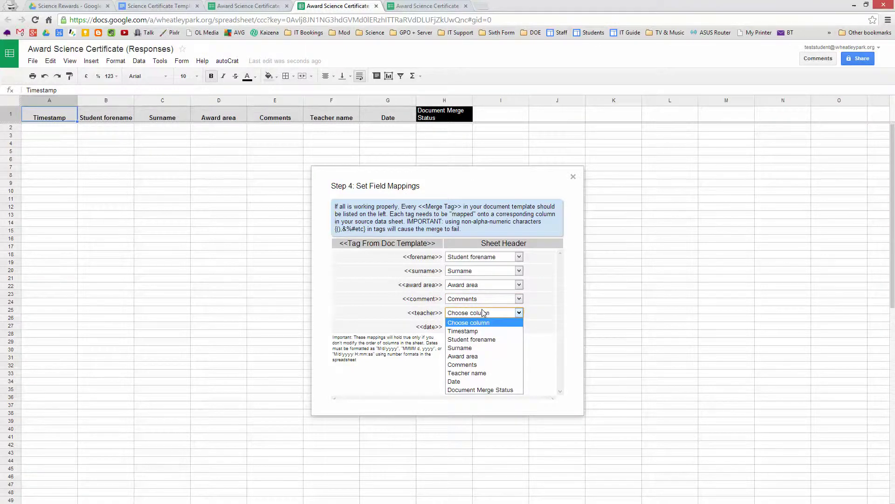
click(475, 373)
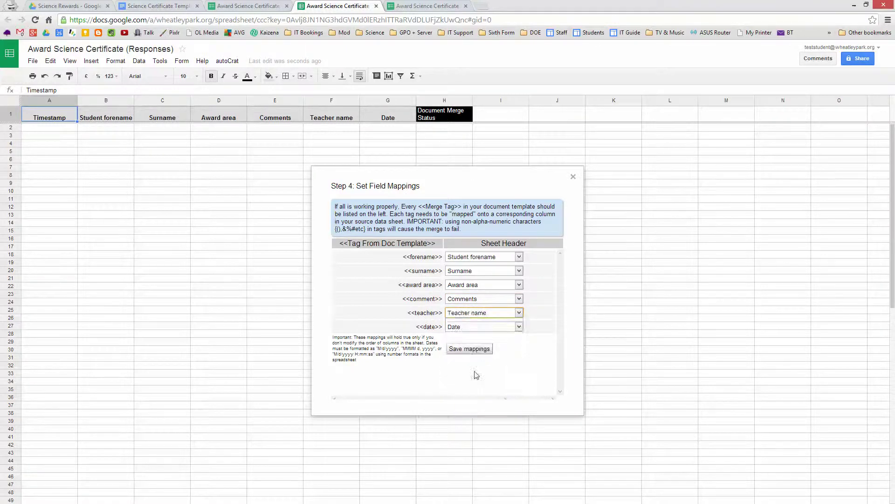
click(475, 331)
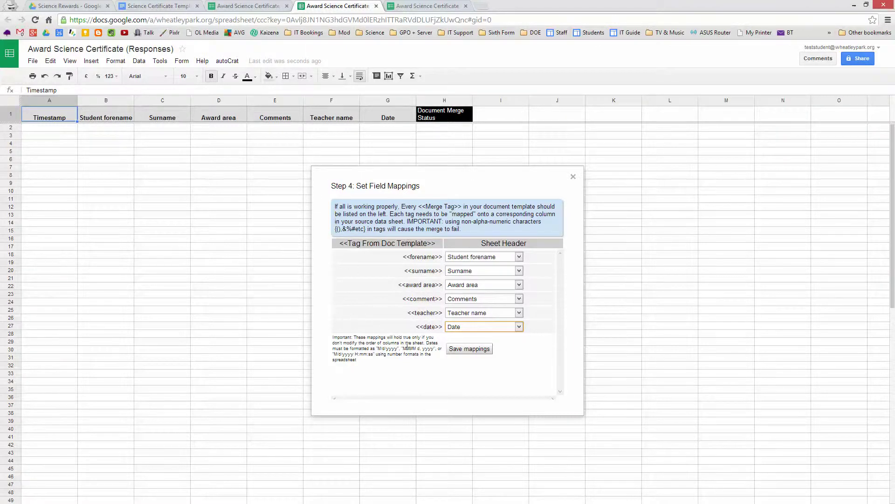
click(468, 350)
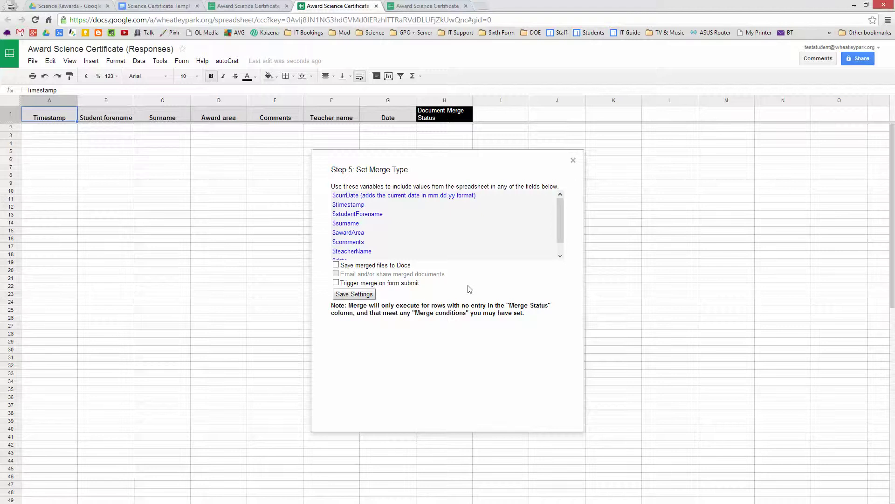
Step: Save merged certificates as Docs in the Certificate Store folder
click(336, 265)
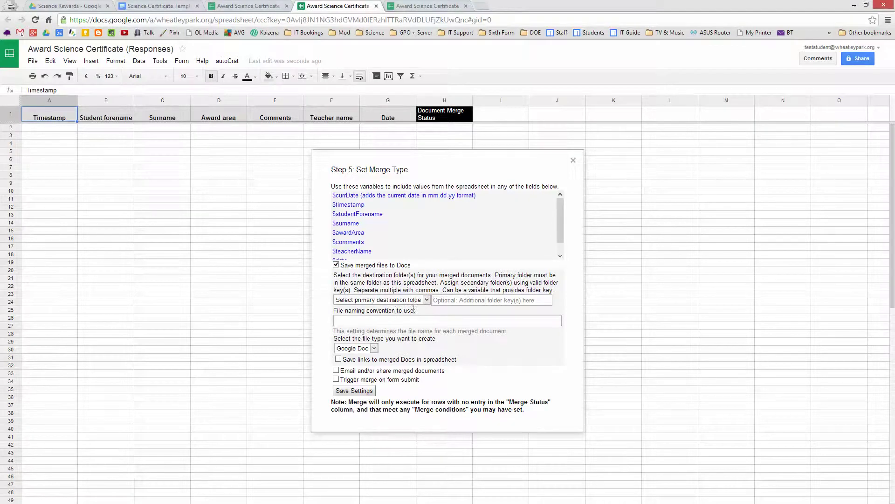
click(427, 300)
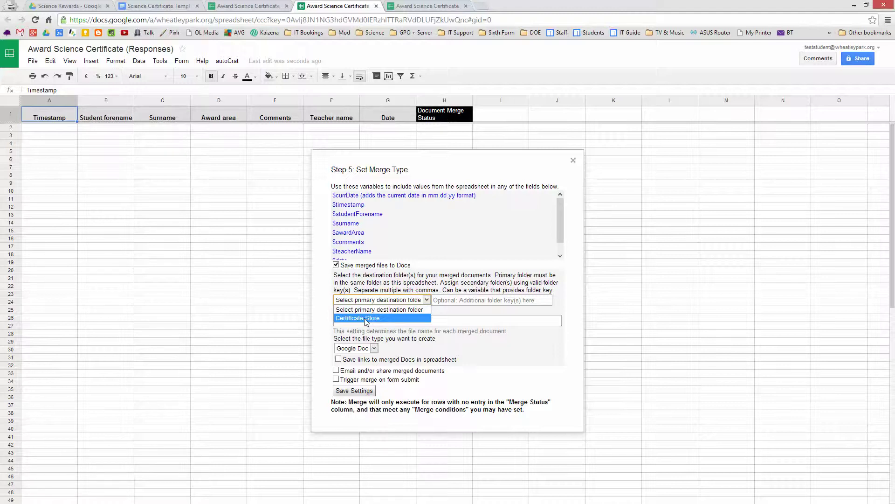
click(366, 318)
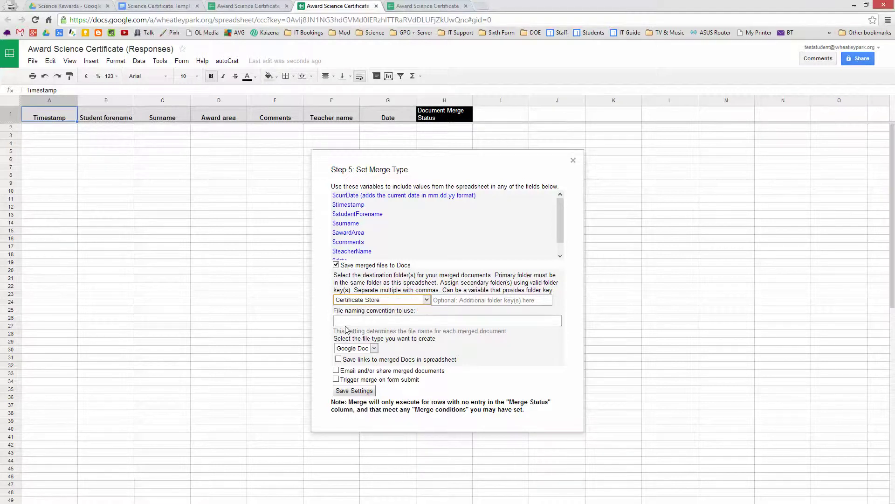
Step: Name files 'Science Certificate for $studentForename $surname' and keep Google Doc as output type
click(347, 324)
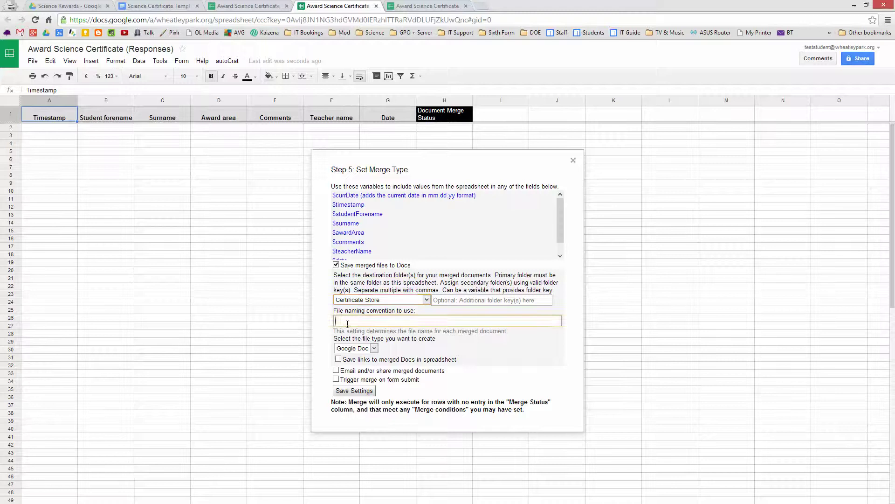
text(Science Certificate for)
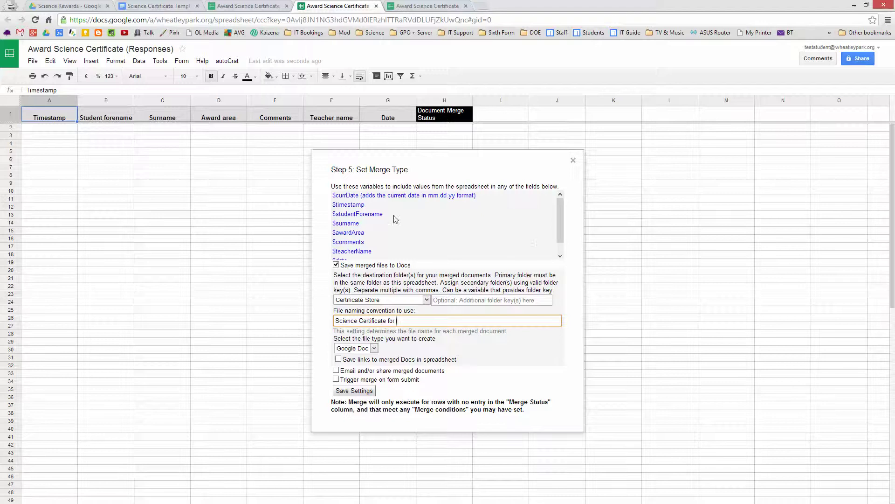
drag(384, 214, 334, 215)
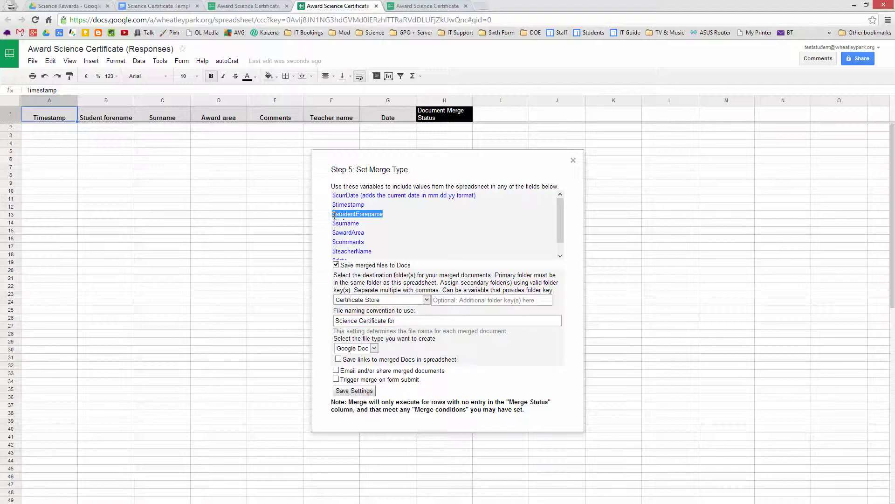
key(ctrl+c)
click(419, 322)
key(ctrl+v)
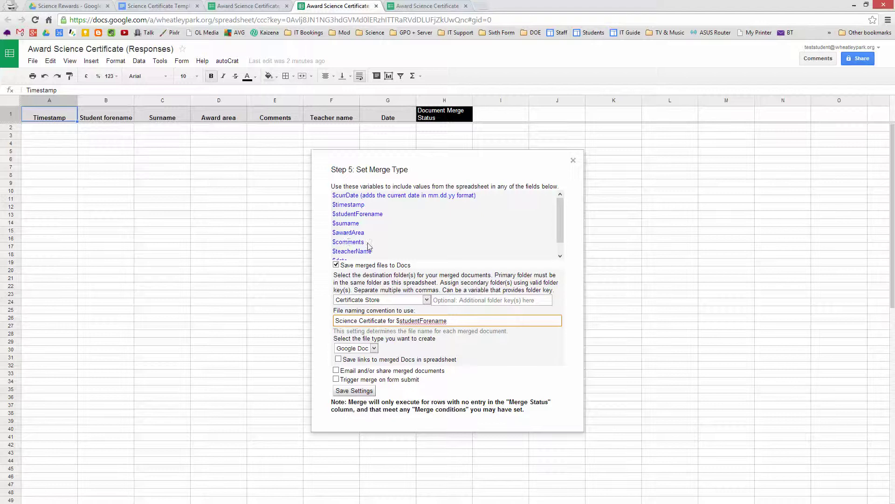
drag(359, 224, 335, 225)
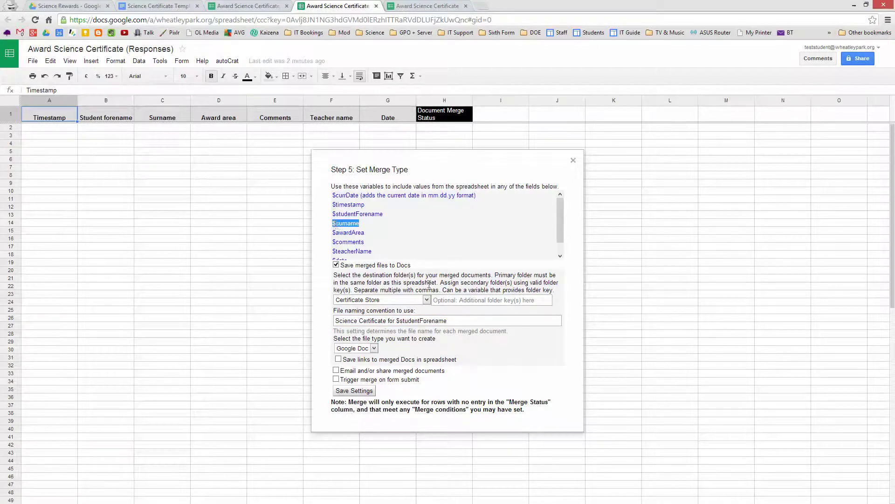
click(461, 322)
key(ctrl+v)
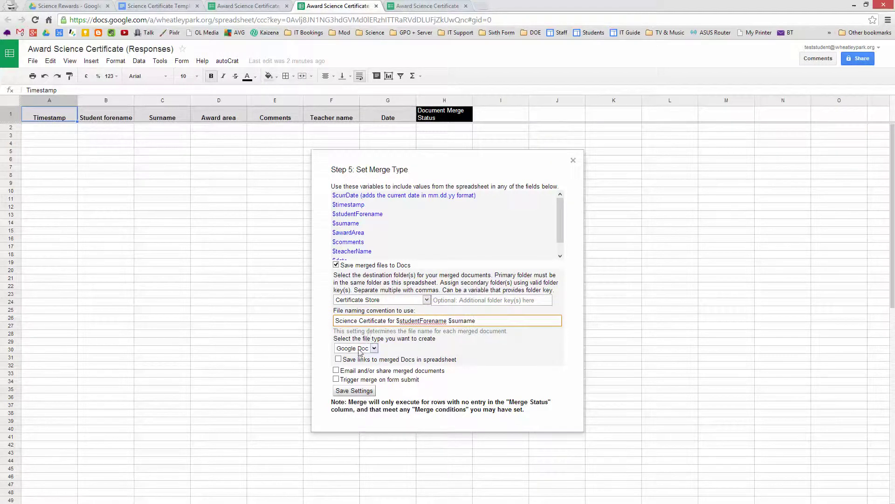
click(374, 348)
click(374, 348)
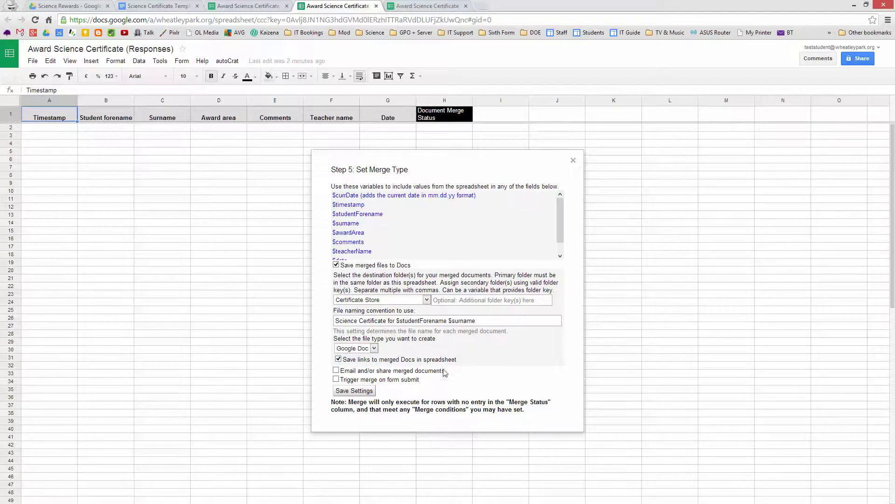
Step: Turn on emailing merged certificates and enter the test student's e-mail address as recipient
click(337, 371)
scroll(508, 351, down, 3)
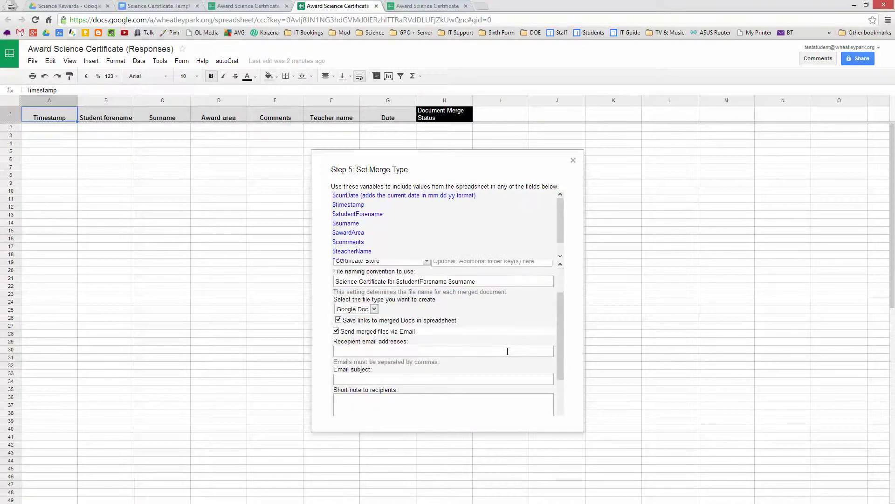
scroll(507, 351, down, 1)
click(370, 286)
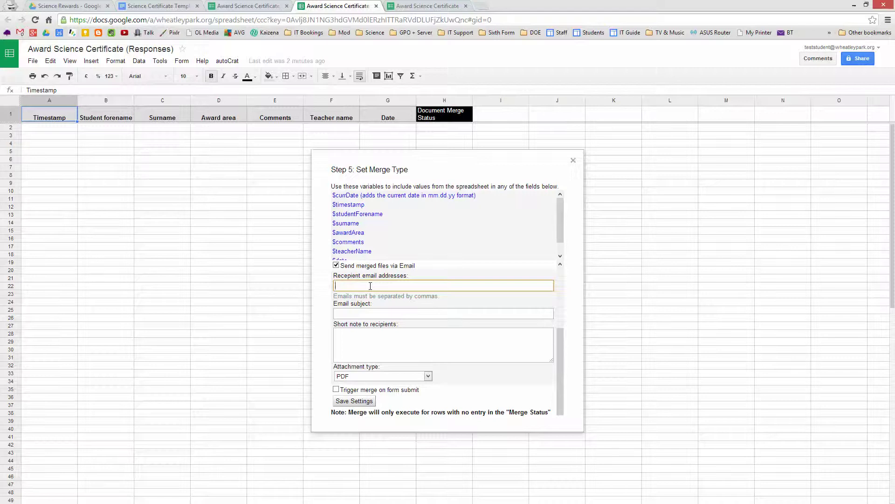
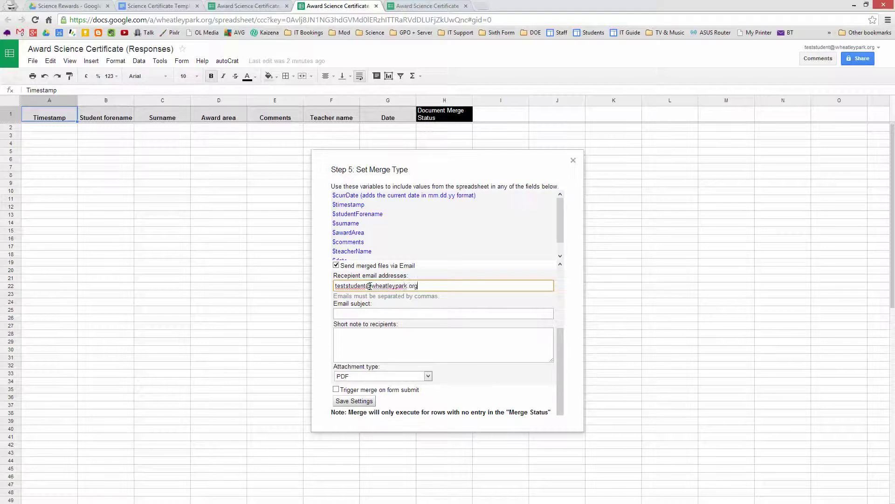
Step: Set the email subject to 'test certificates' and the note to 'Just testing'
click(372, 317)
text(test ce)
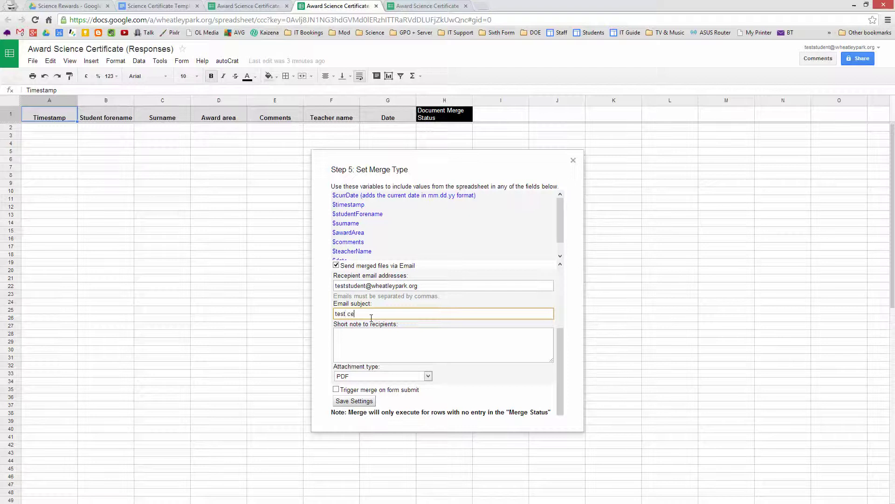
text(rtificates)
click(365, 336)
text(Just testing.)
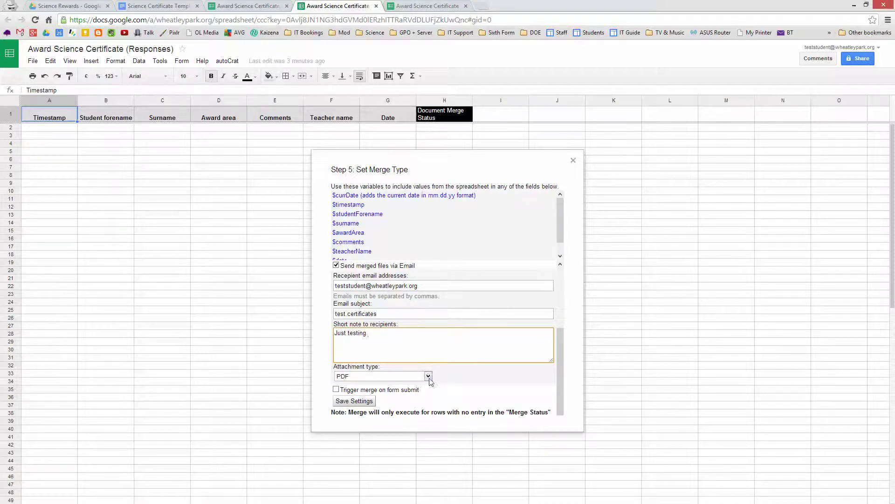
Step: Attach certificates as Recipient-view-only Google Docs and trigger the merge on form submit
click(428, 376)
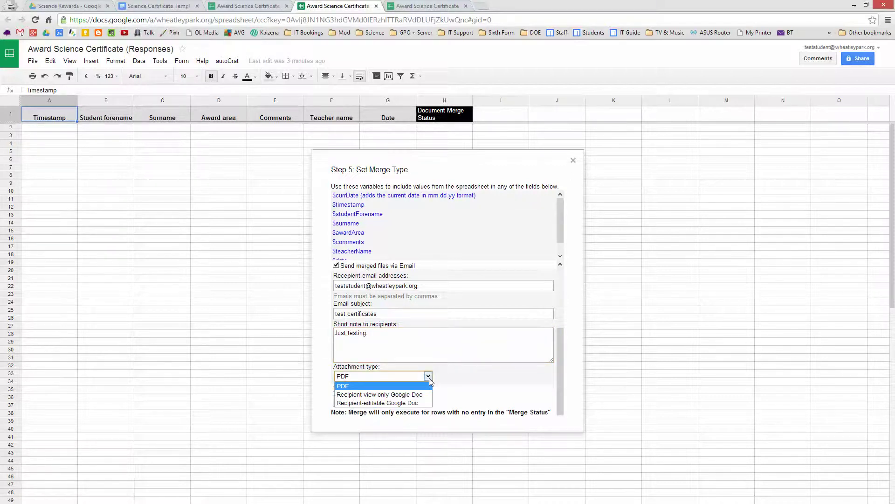
click(413, 396)
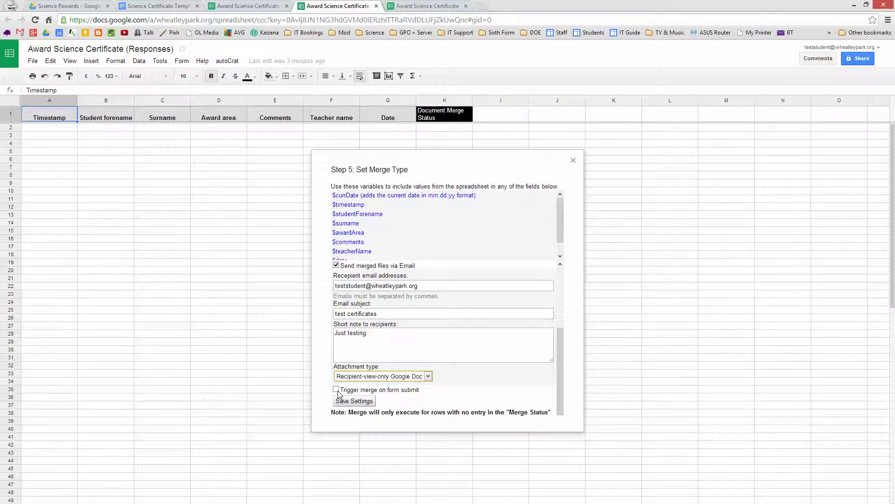
click(336, 390)
Step: Save the merge settings without running a merge, then go to the live Award Science Certificate form
click(353, 401)
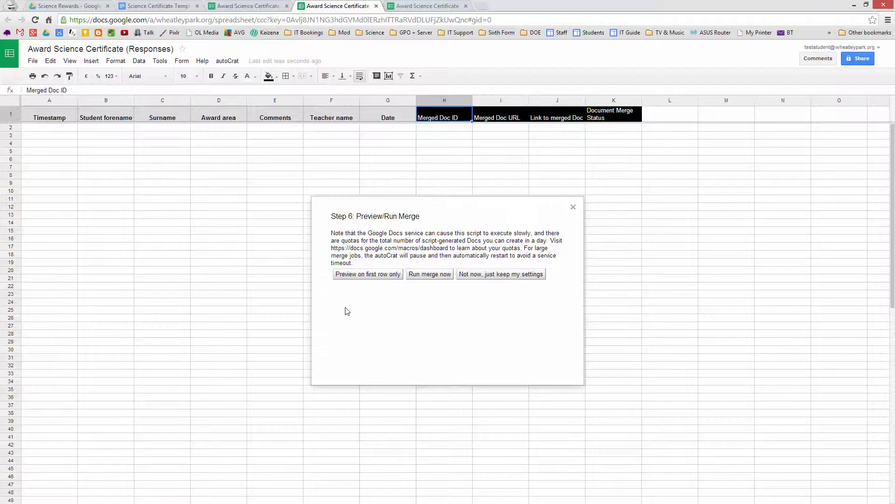
click(493, 280)
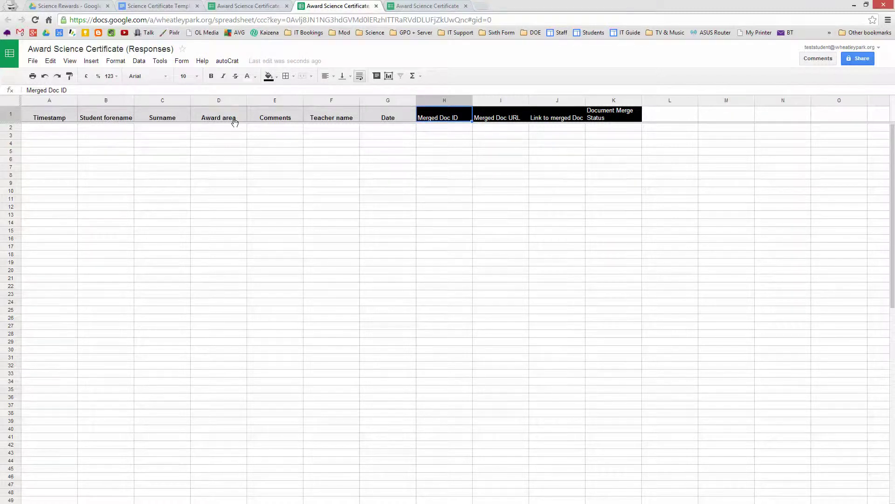
click(428, 6)
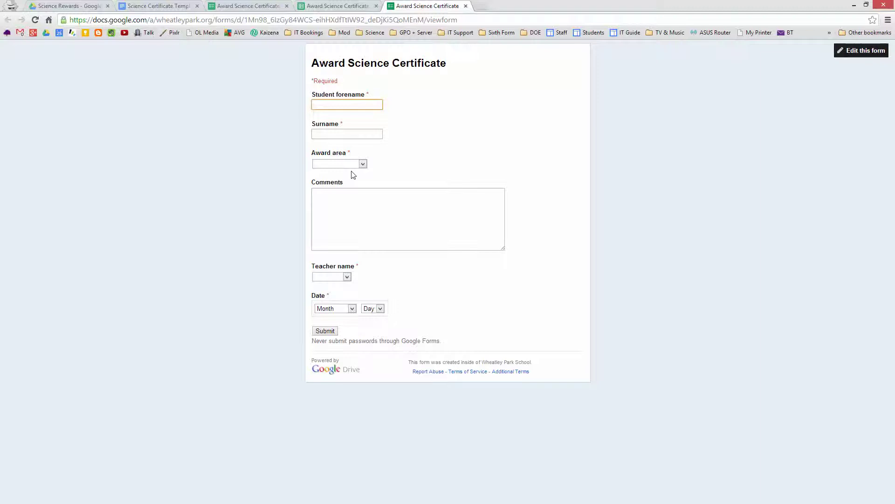
Step: Enter the student's forename and surname and choose Problem solving as the award area
key(Tab)
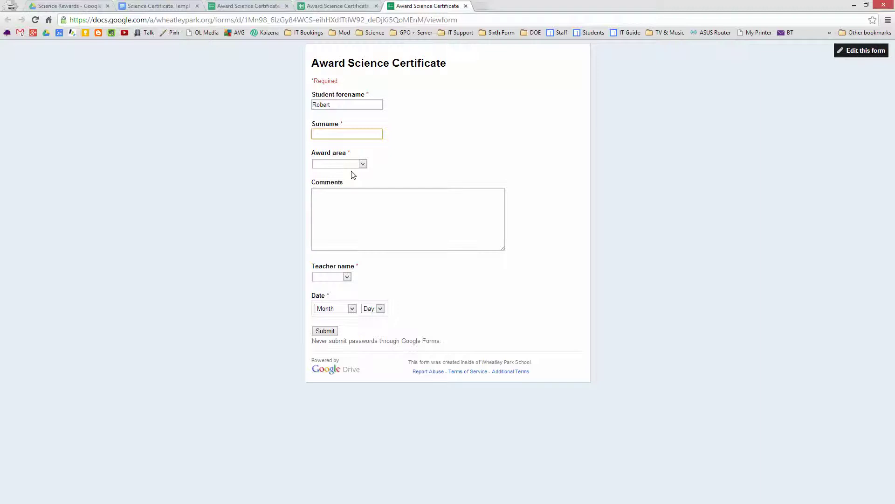
click(363, 164)
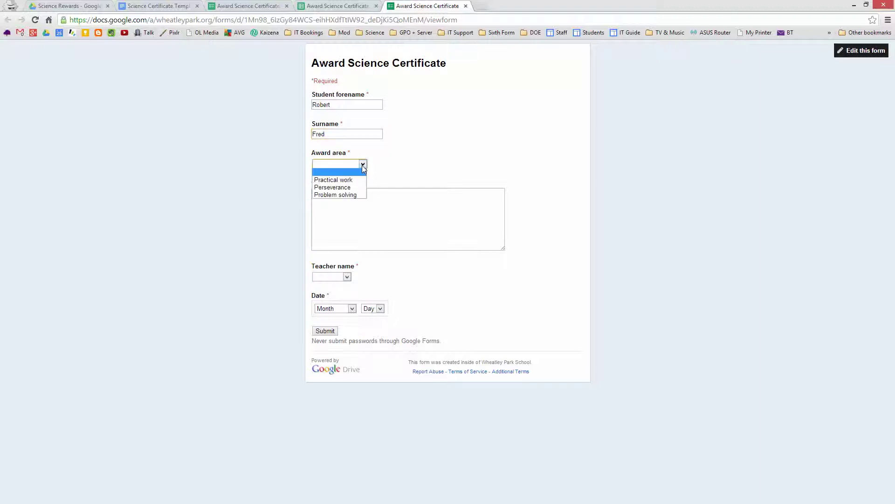
click(350, 194)
Step: Enter the comment 'Solved a puzzle' and choose Teacher 1 as the teacher
click(339, 196)
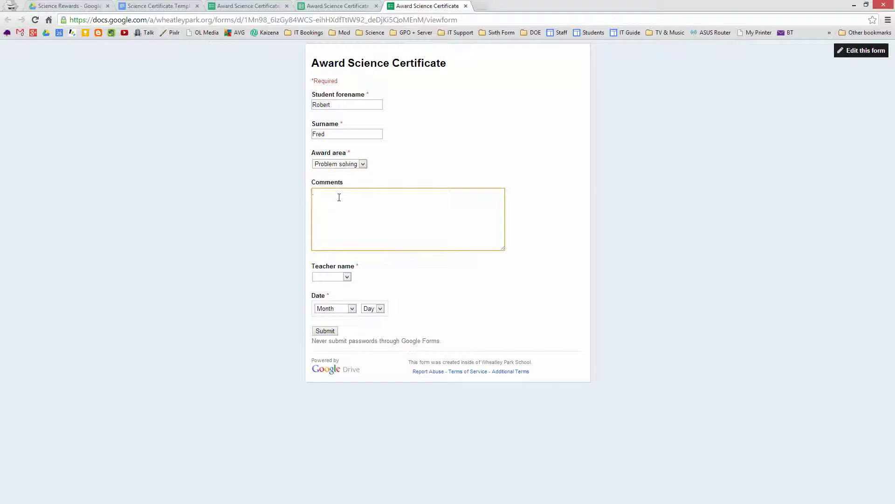
text(Solved a hard problem)
click(348, 278)
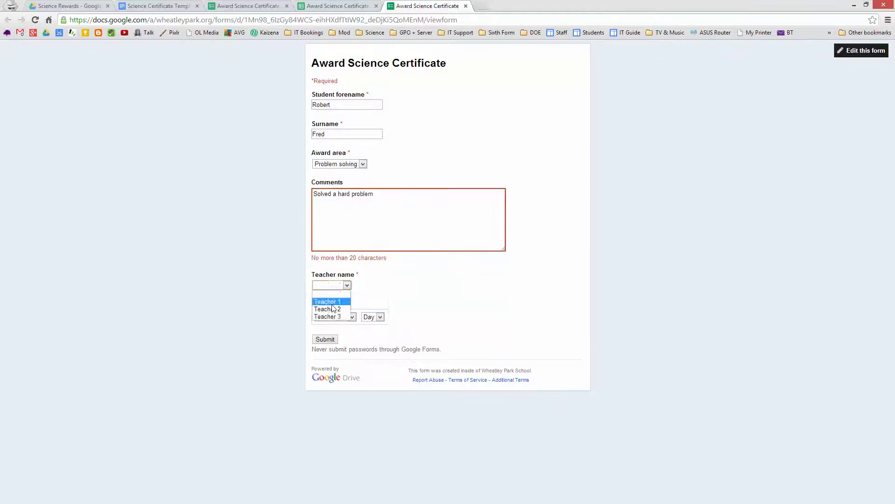
click(335, 300)
click(391, 196)
text(.)
key(BackSpace)
key(BackSpace)
key(BackSpace)
key(BackSpace)
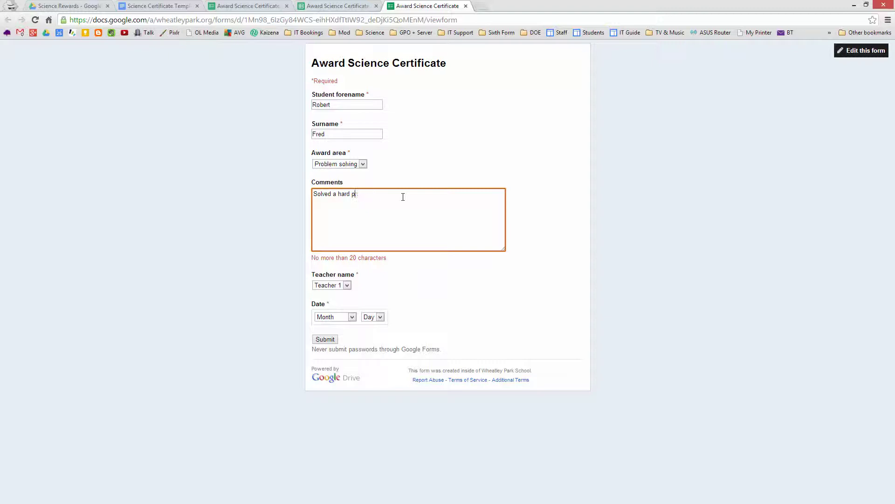
key(BackSpace)
key(BackSpace)
key(BackSpace)
key(BackSpace)
key(BackSpace)
text(a puzzle)
click(424, 290)
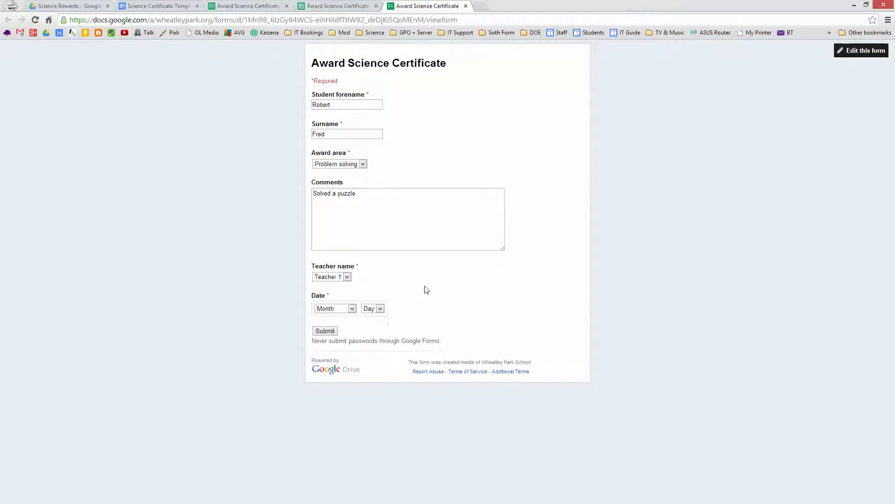
Step: Set the date to October 26 and submit the response
click(350, 309)
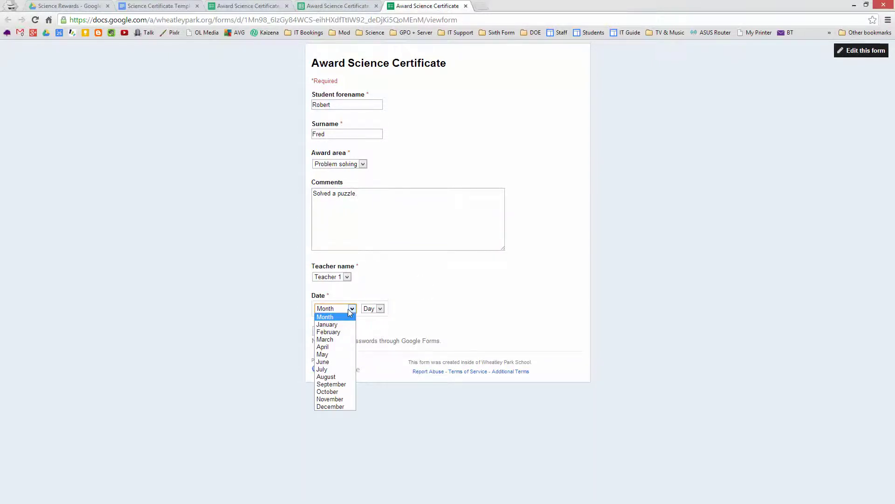
click(332, 392)
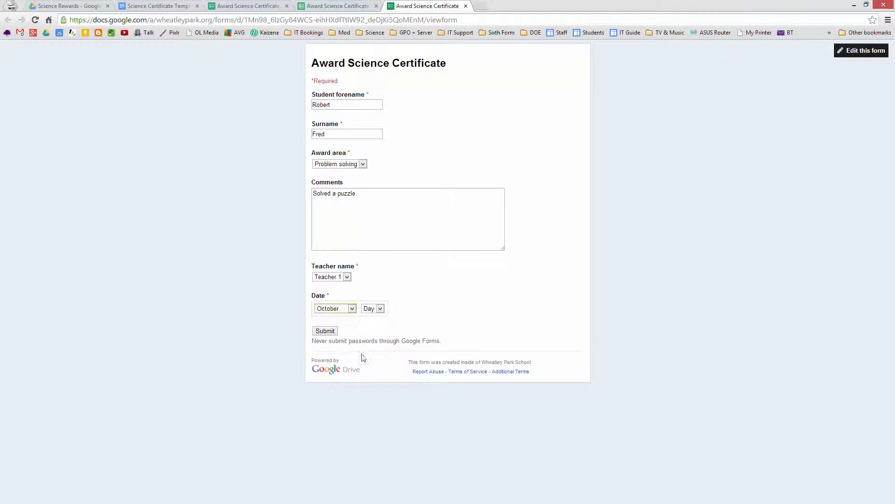
click(380, 308)
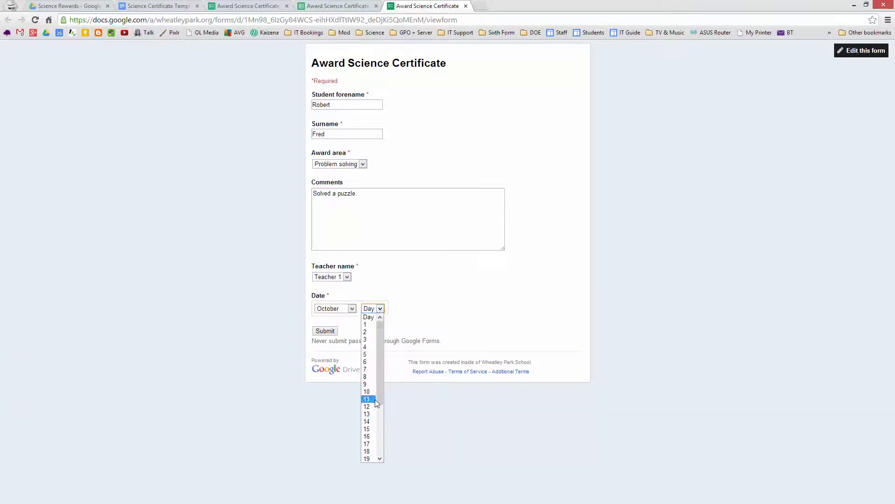
scroll(377, 394, down, 3)
click(368, 456)
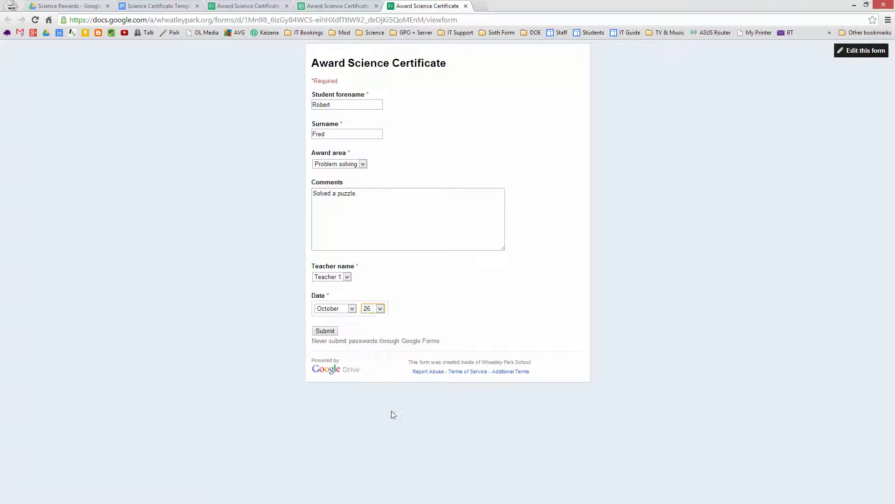
click(325, 331)
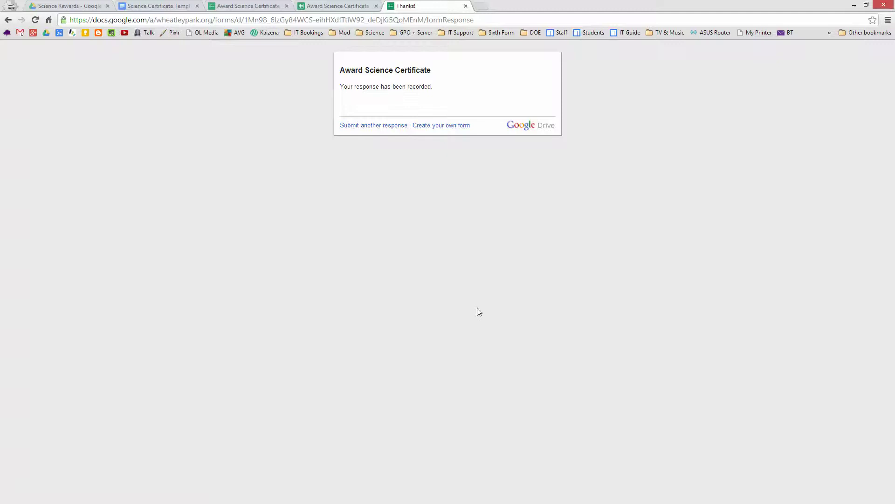
Step: Check the responses sheet for the new row, then open Drive's Certificate Store folder
click(337, 6)
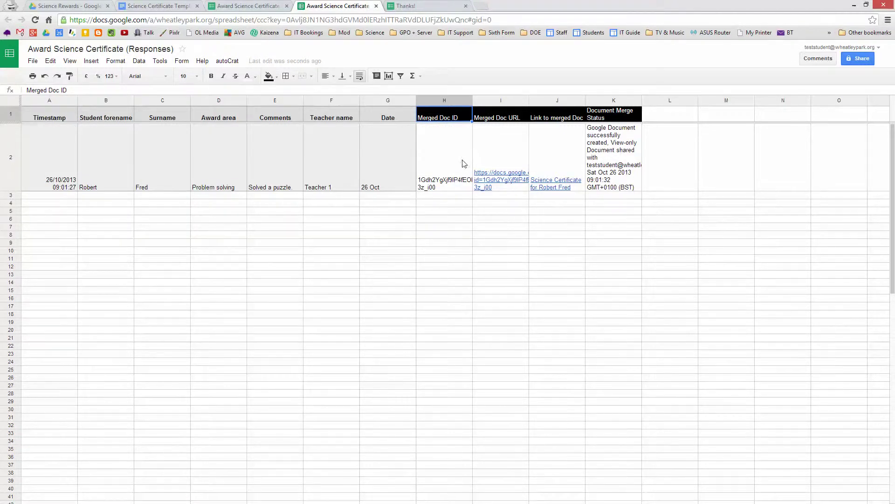
click(62, 7)
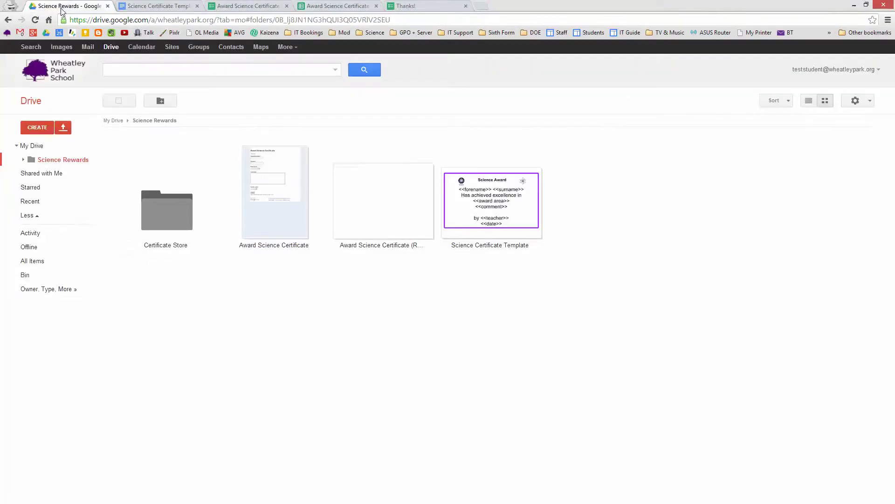
click(163, 226)
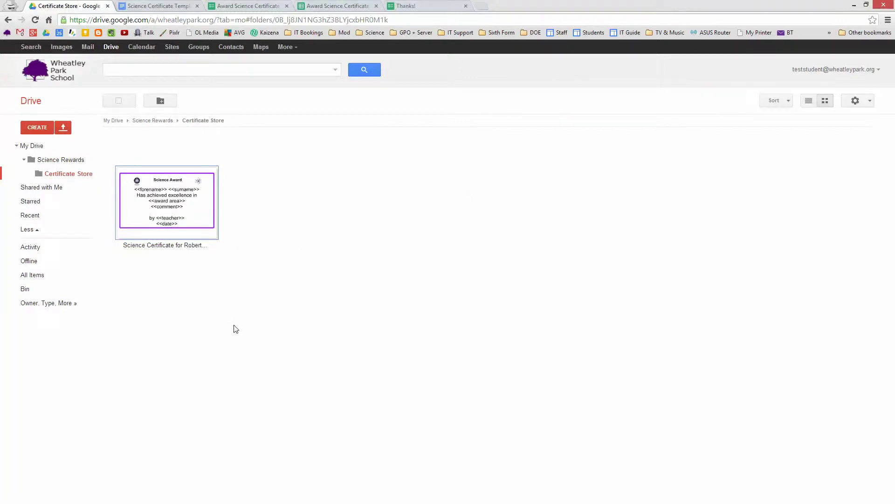
Step: Open the 'test certificates' email in the inbox and follow its link to the merged certificate
click(89, 48)
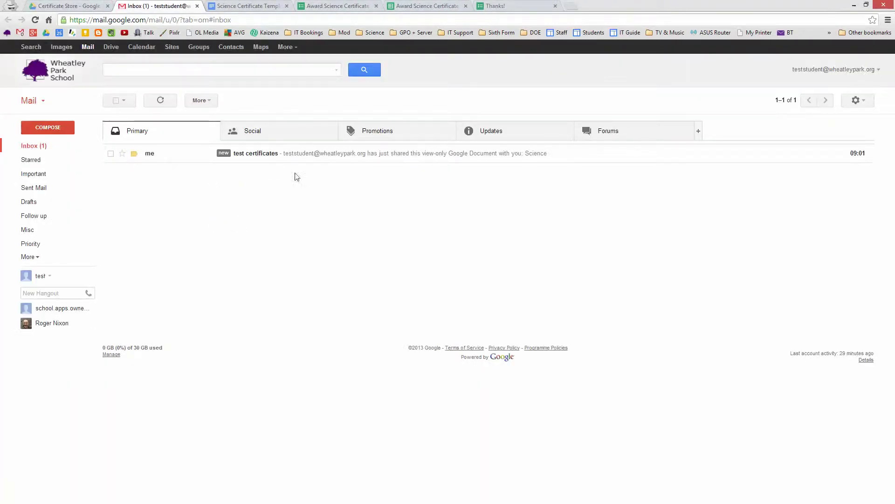
click(264, 160)
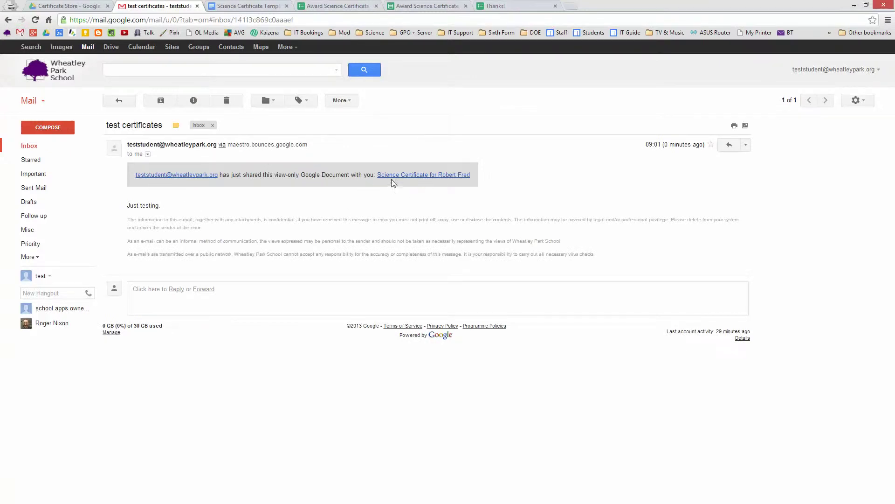
click(417, 176)
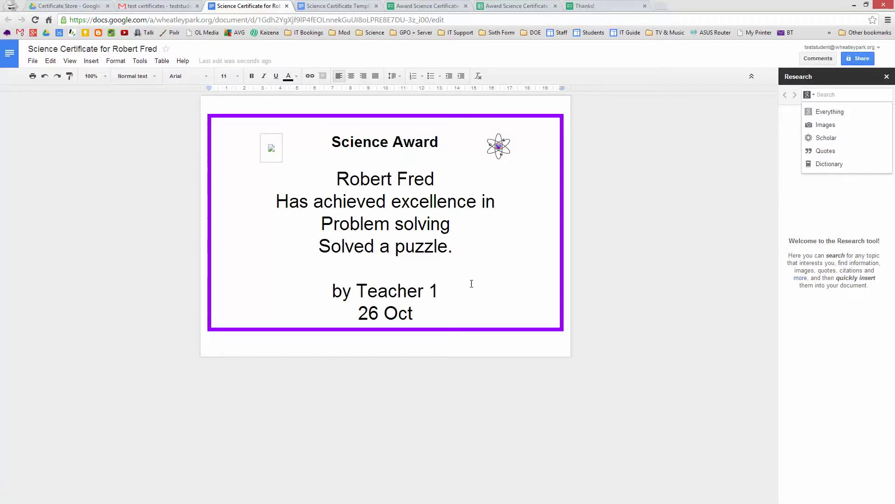
Step: Close the certificate tab and return through the form editor to the responses spreadsheet
click(287, 6)
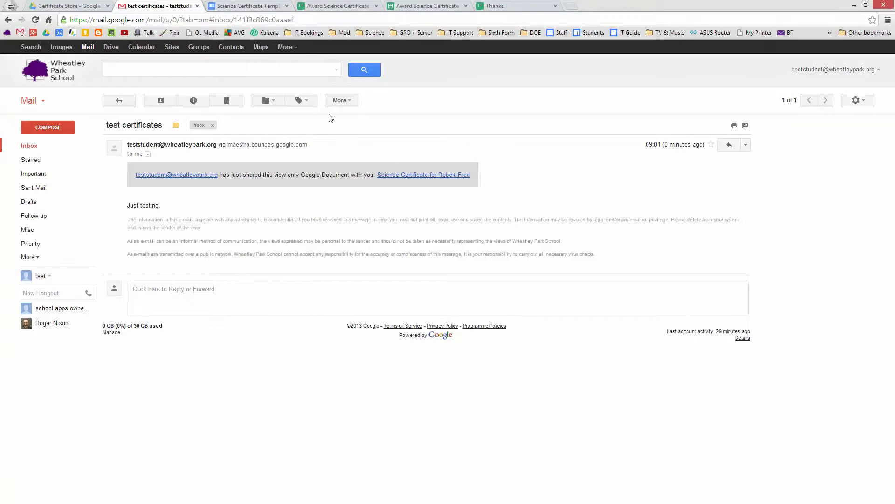
click(335, 6)
click(421, 6)
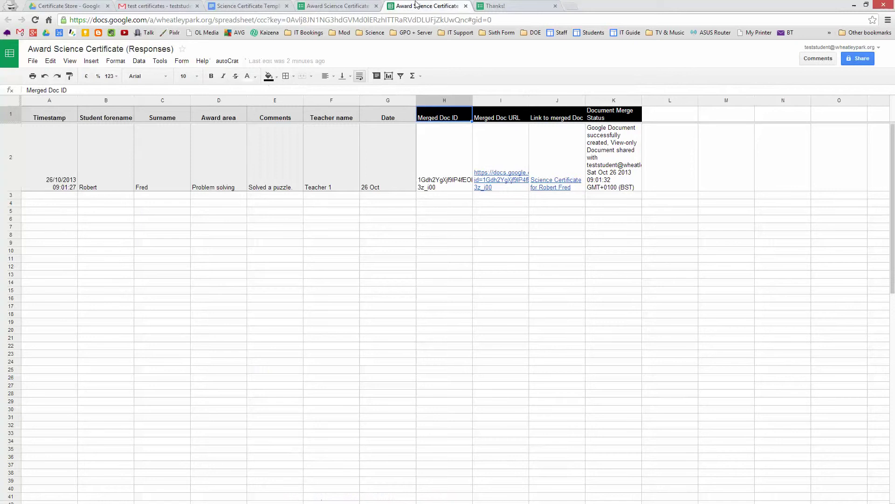